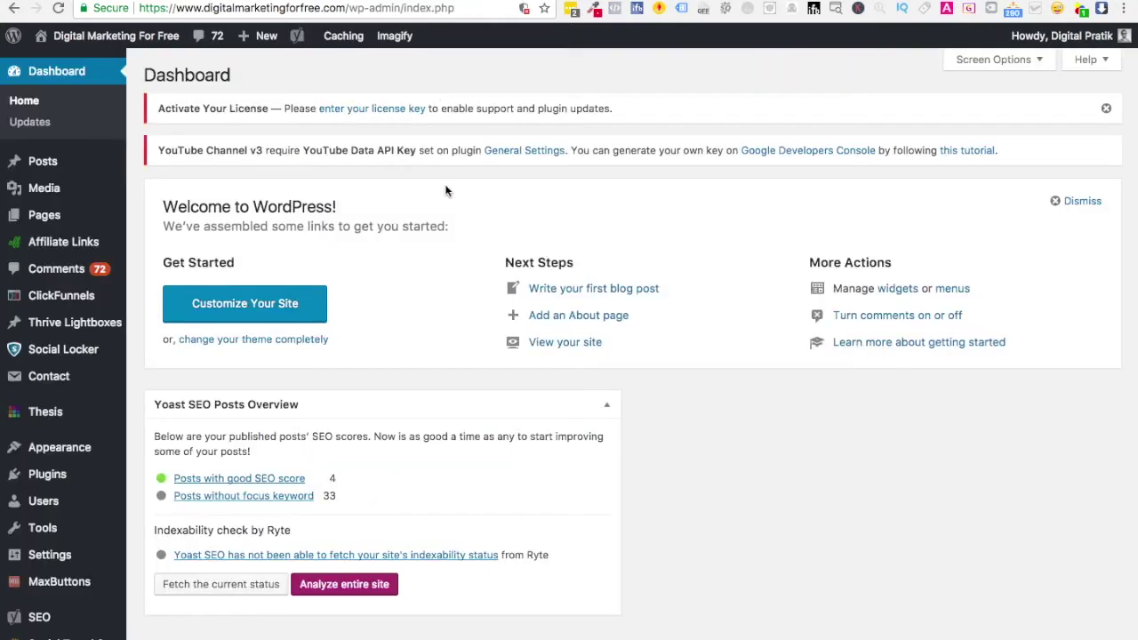
# Open the installed plugins page and look through the list for the Social Locker plugin.
pyautogui.moveTo(74, 473)
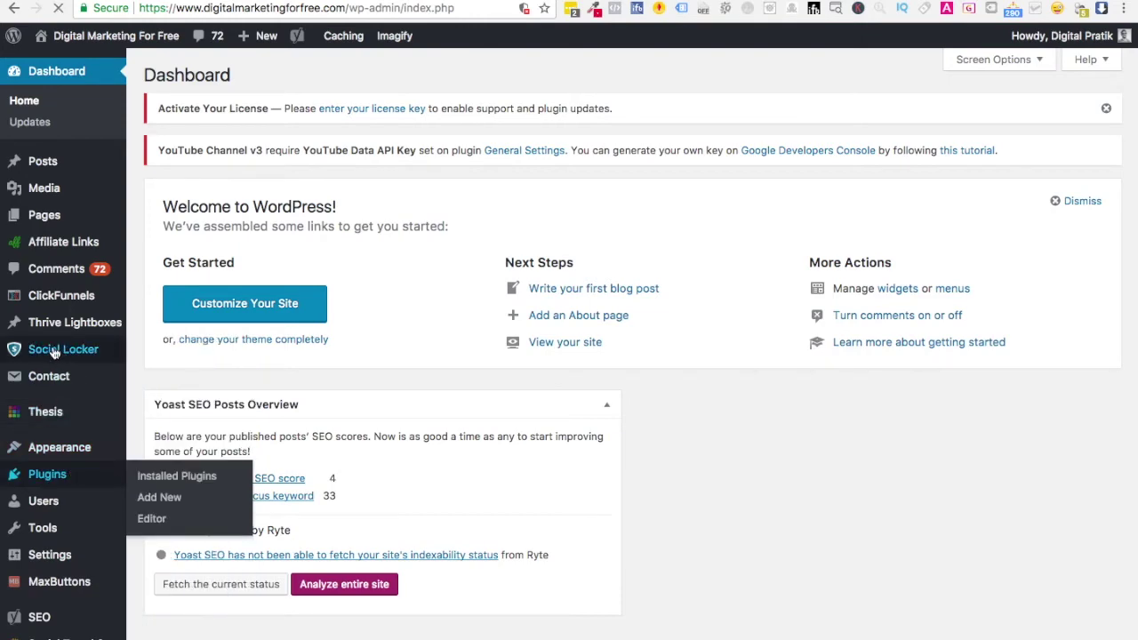
pyautogui.moveTo(64, 352)
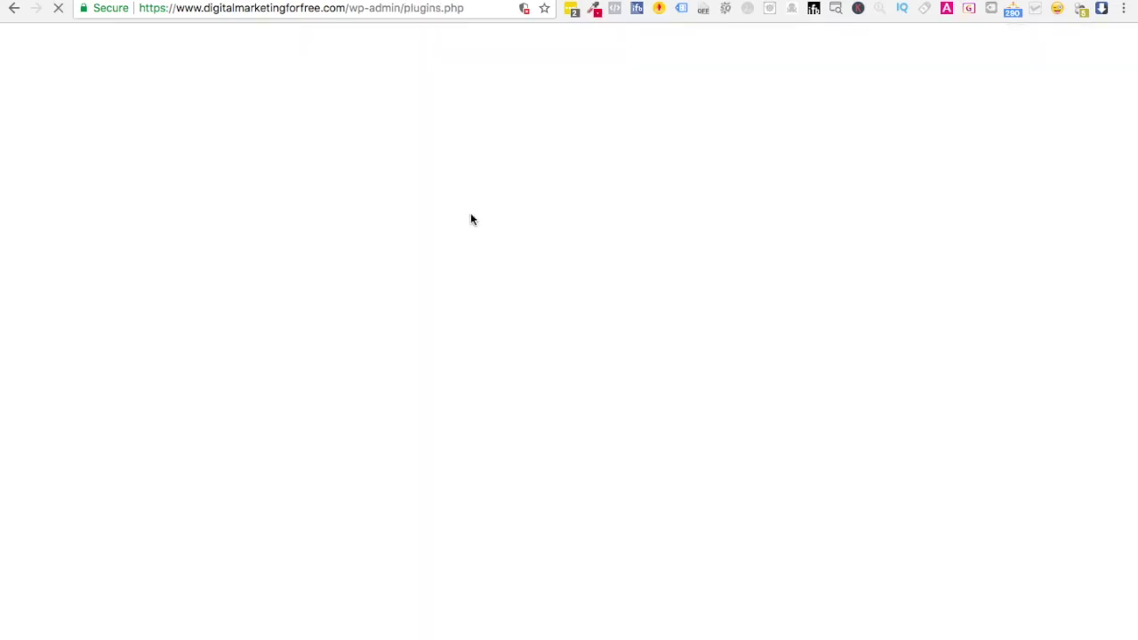
pyautogui.scroll(-6, 471, 216)
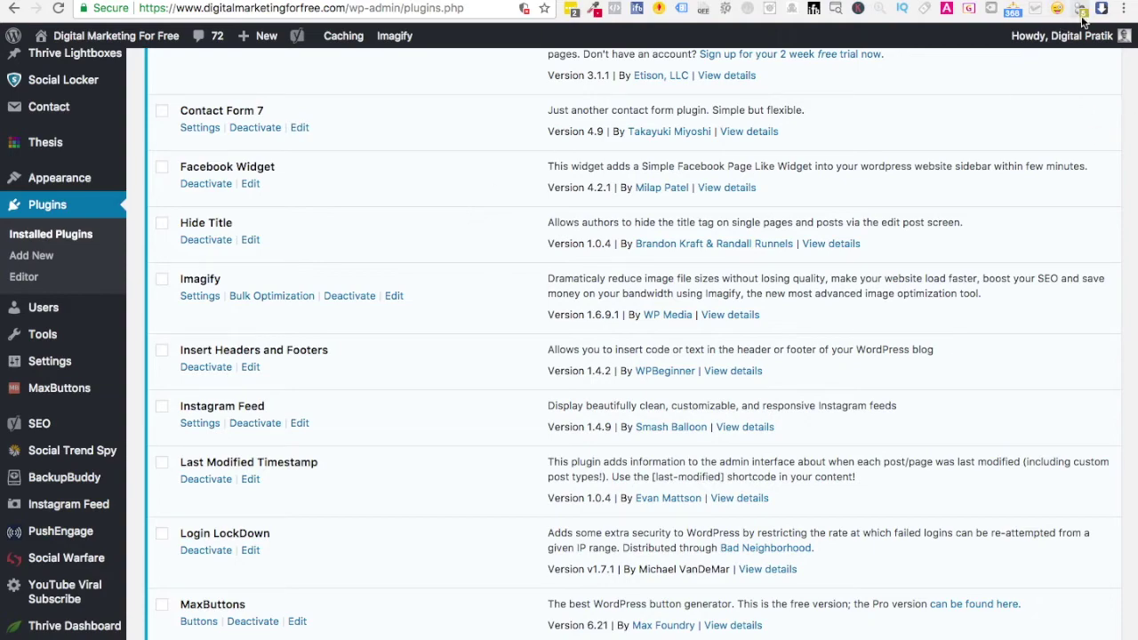
pyautogui.scroll(-8, 364, 501)
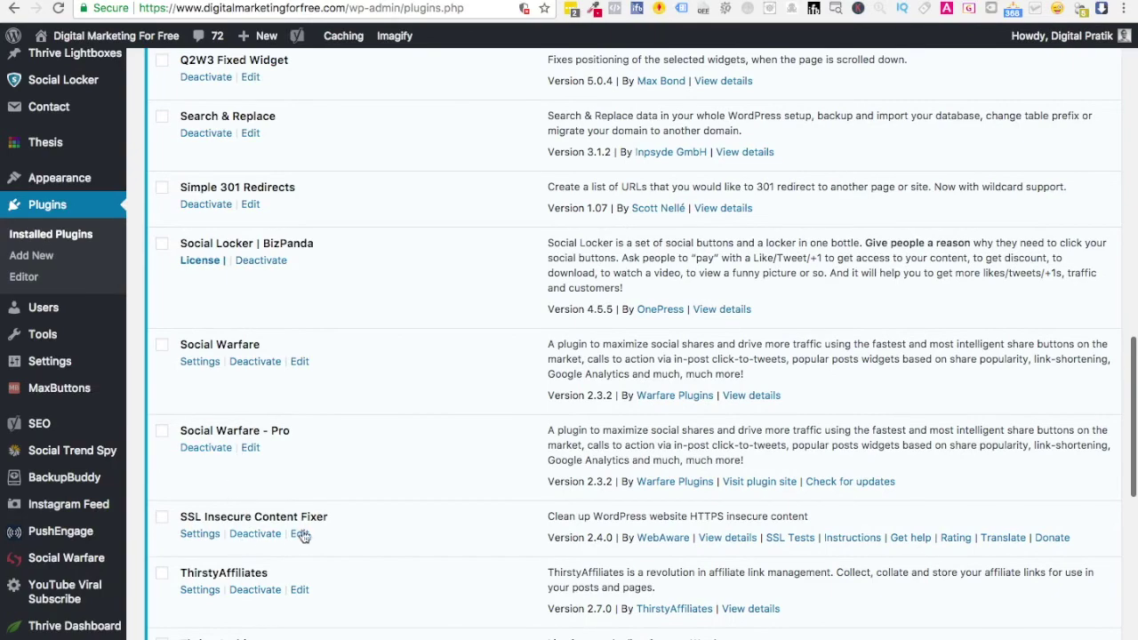
pyautogui.scroll(-4, 303, 538)
pyautogui.scroll(7, 307, 538)
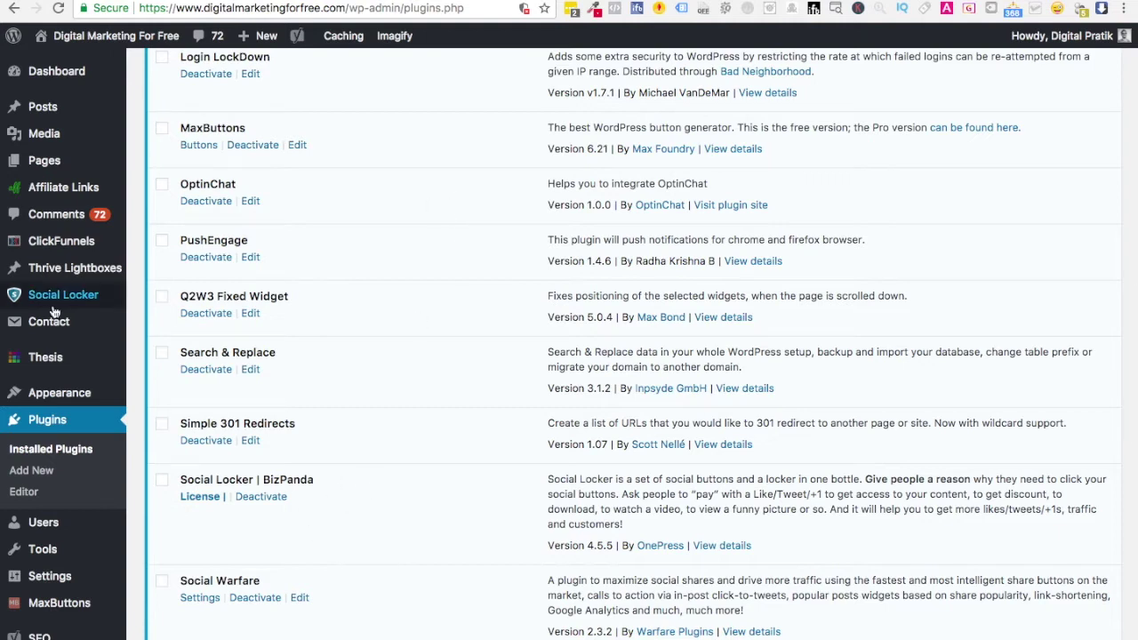
# Create a new locker of the Social Locker type.
pyautogui.moveTo(54, 303)
pyautogui.click(176, 319)
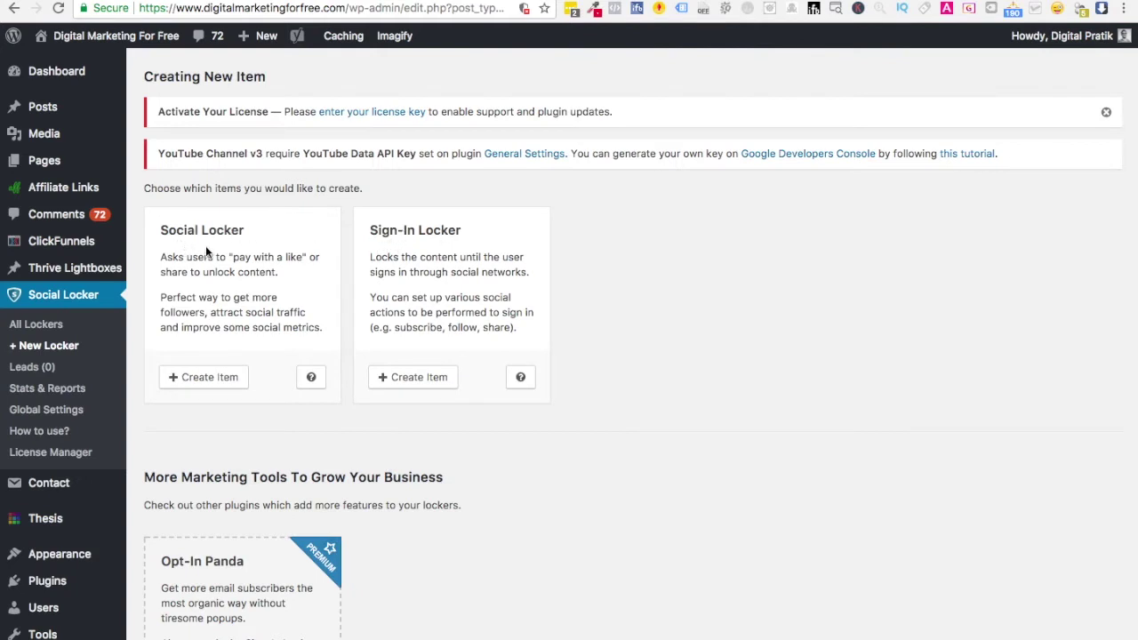
pyautogui.click(206, 380)
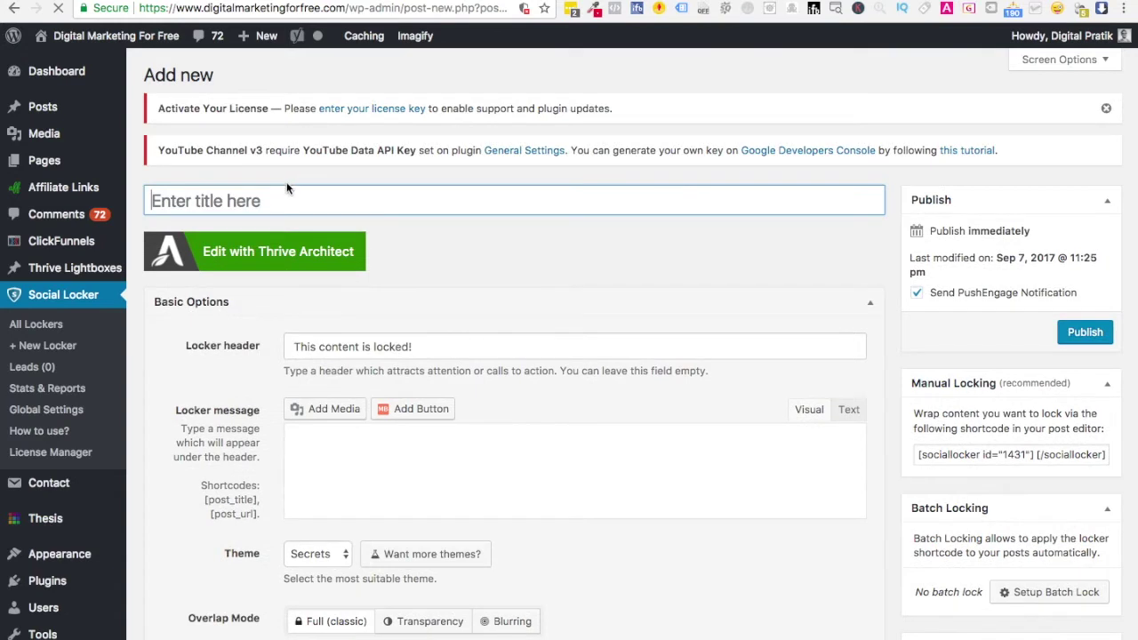
# Title the new locker "YouTube SEO Article 3 Resource Locker".
pyautogui.click(240, 198)
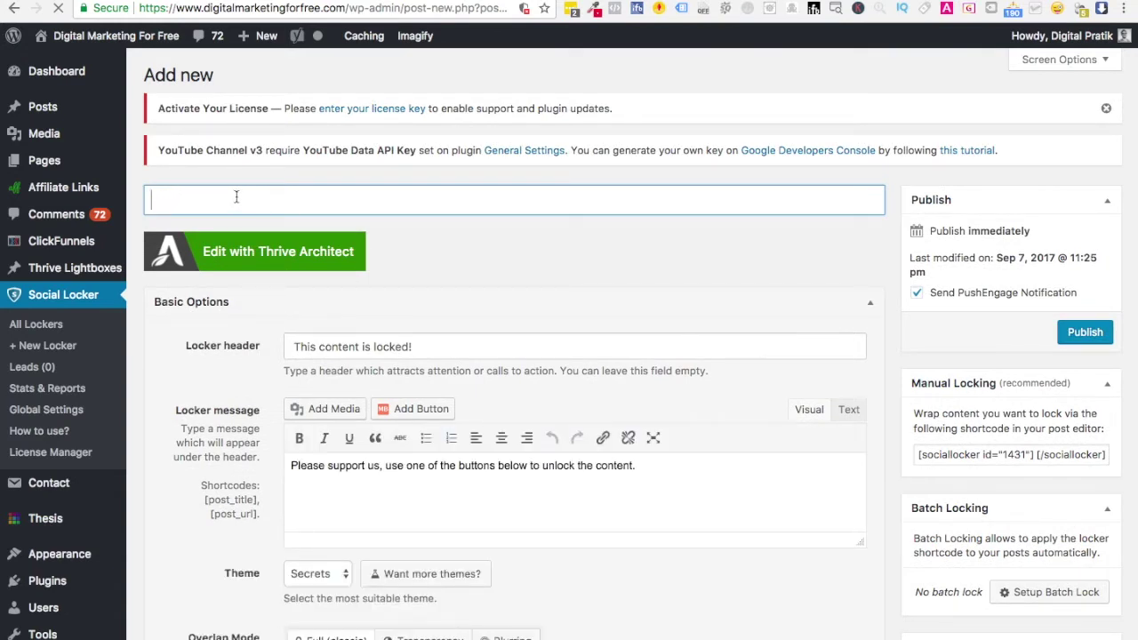
pyautogui.write('YouTube SEO Article ')
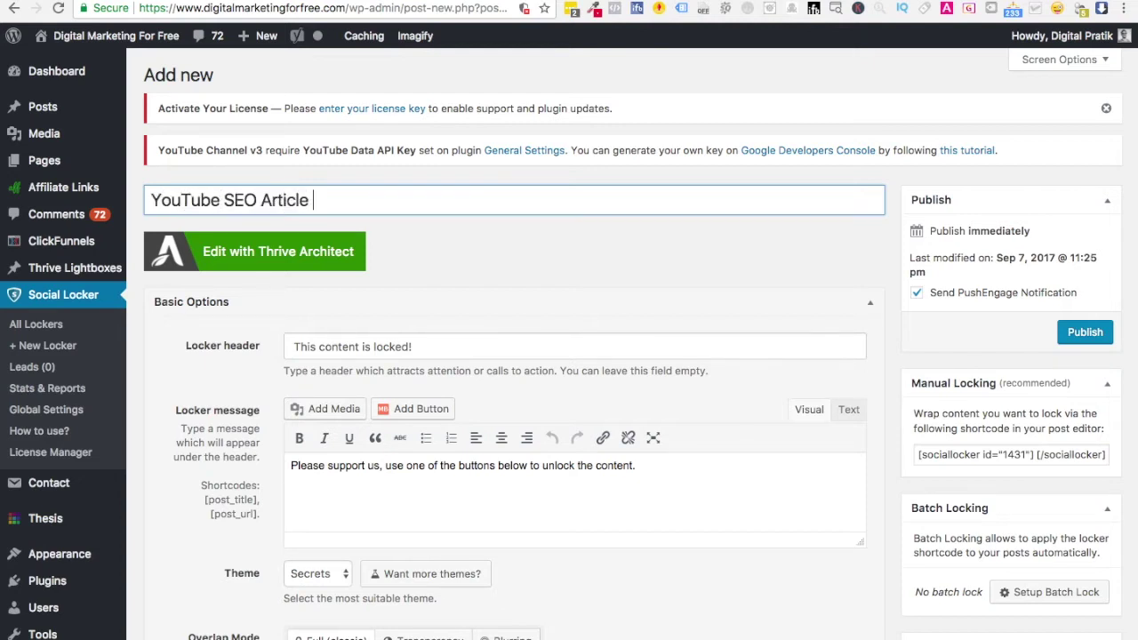
pyautogui.write('3 Resource Locker')
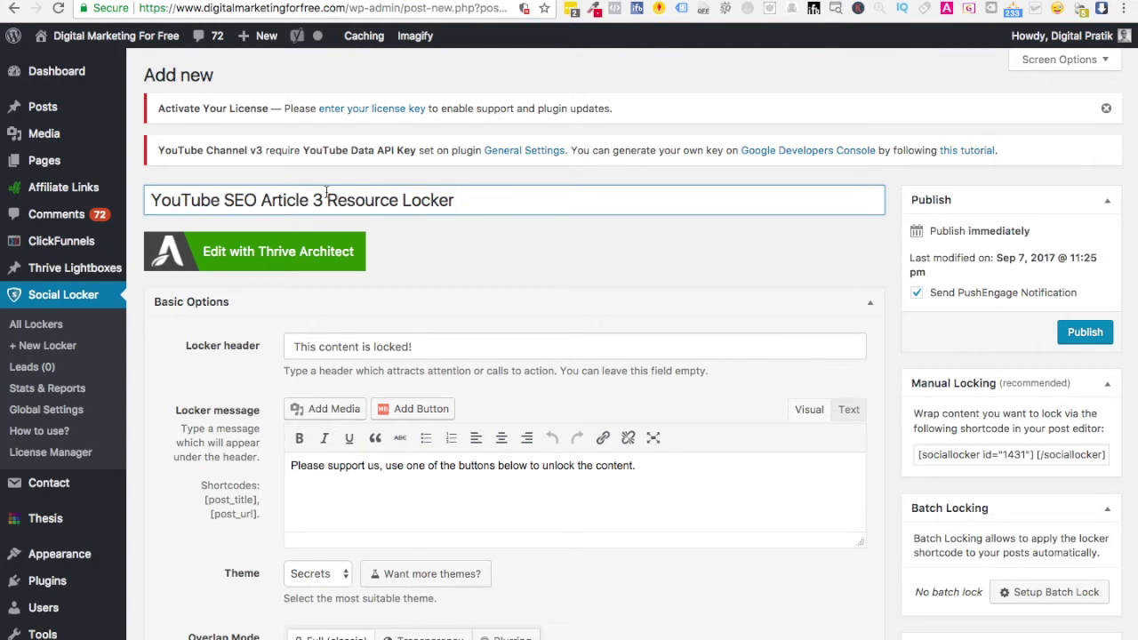
# Select the default locker header, and examine the heading of the existing share locker on the start-a-blog page for reference.
pyautogui.click(384, 347)
pyautogui.press('super+a')
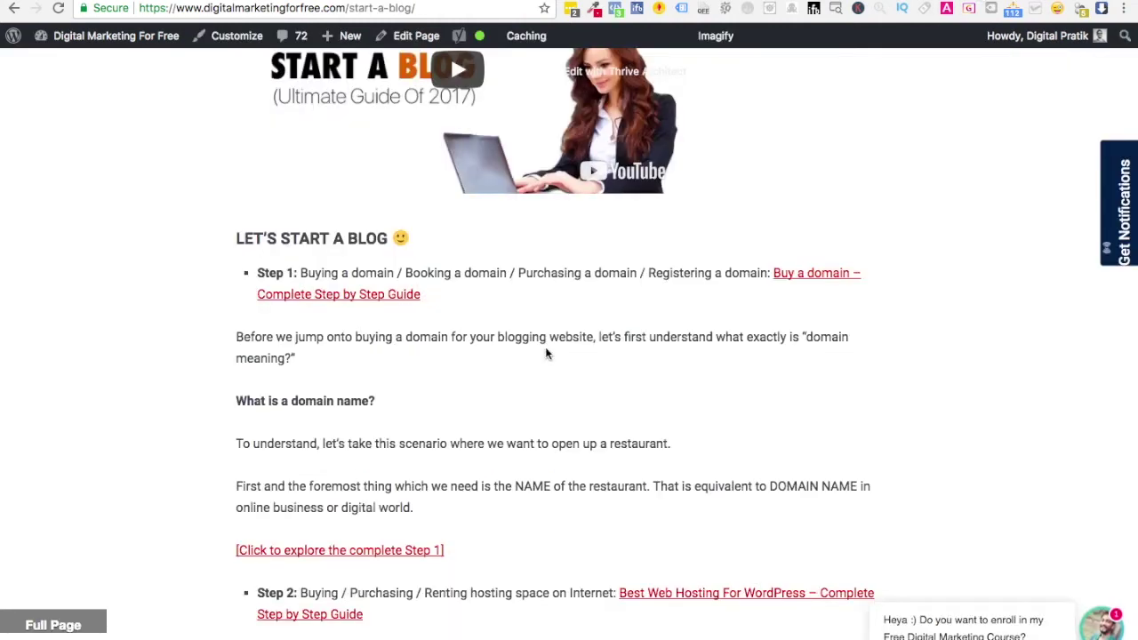
pyautogui.scroll(-15, 545, 352)
pyautogui.scroll(-3, 545, 354)
pyautogui.scroll(12, 545, 354)
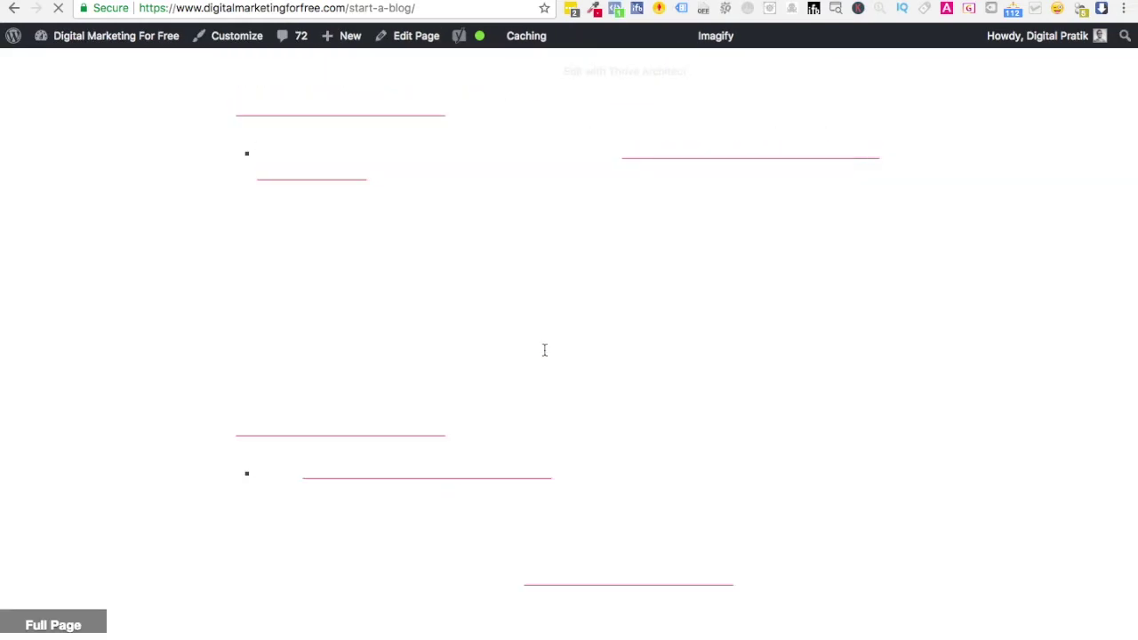
pyautogui.scroll(-6, 545, 351)
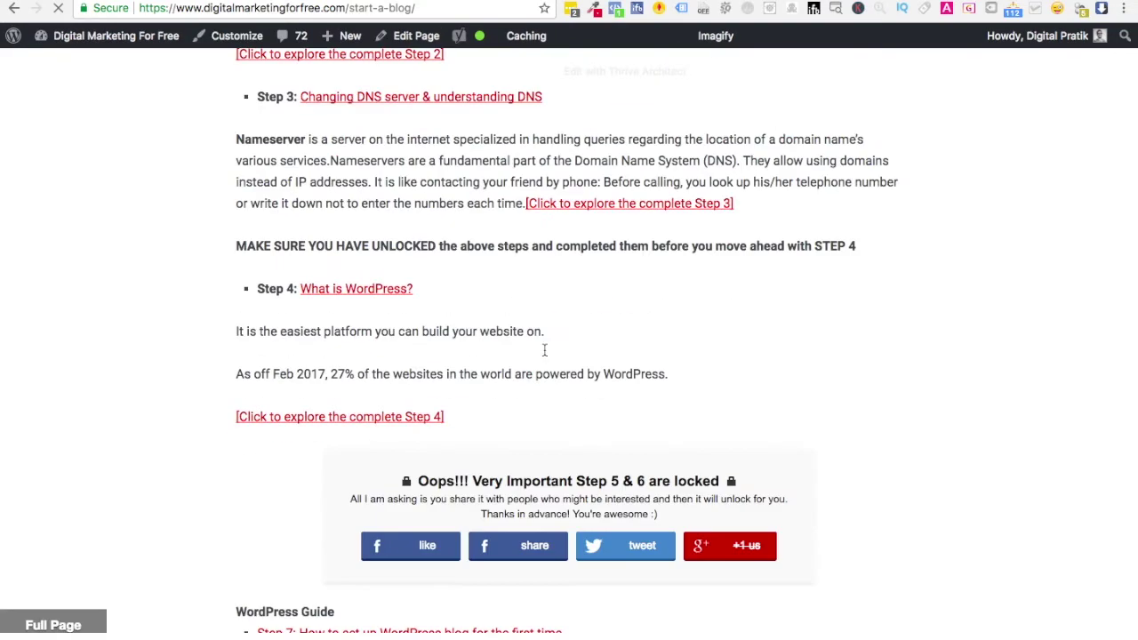
pyautogui.moveTo(419, 327); pyautogui.dragTo(722, 326)
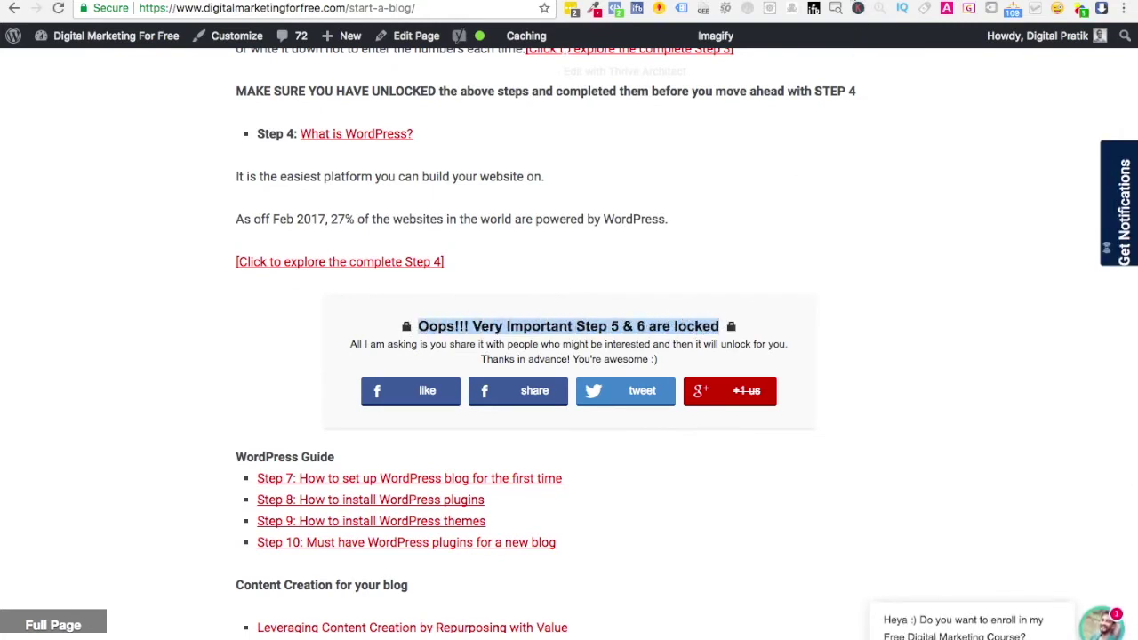
pyautogui.hotkey('ctrl', 'Tab')
pyautogui.hotkey('ctrl', 'Tab')
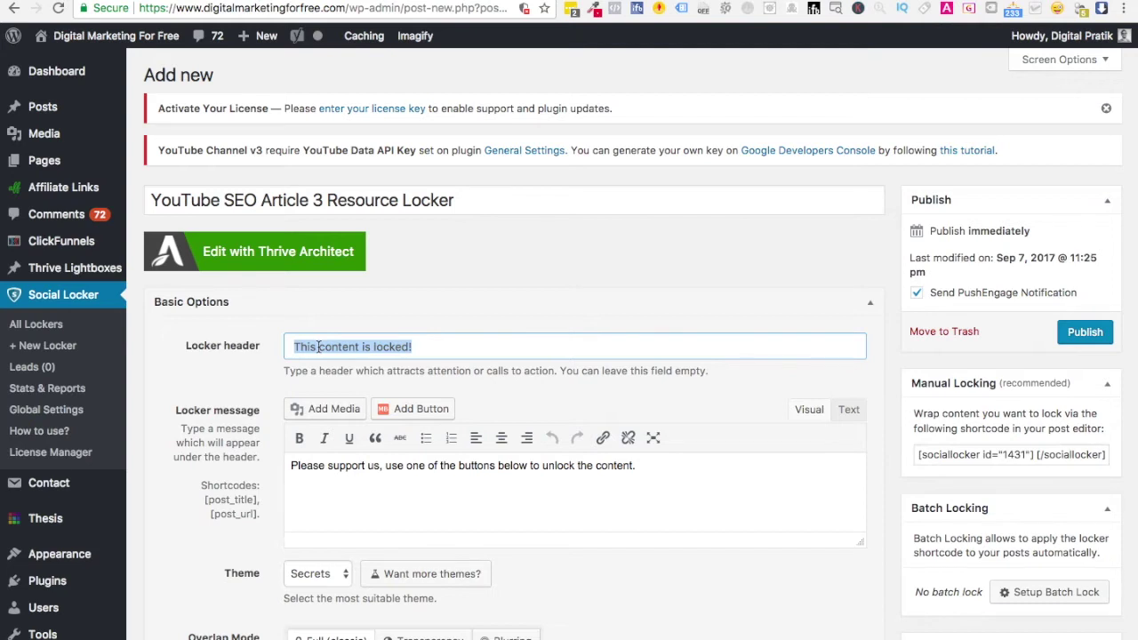
# Replace the locker header with "Here Are Your Resources".
pyautogui.write('Res')
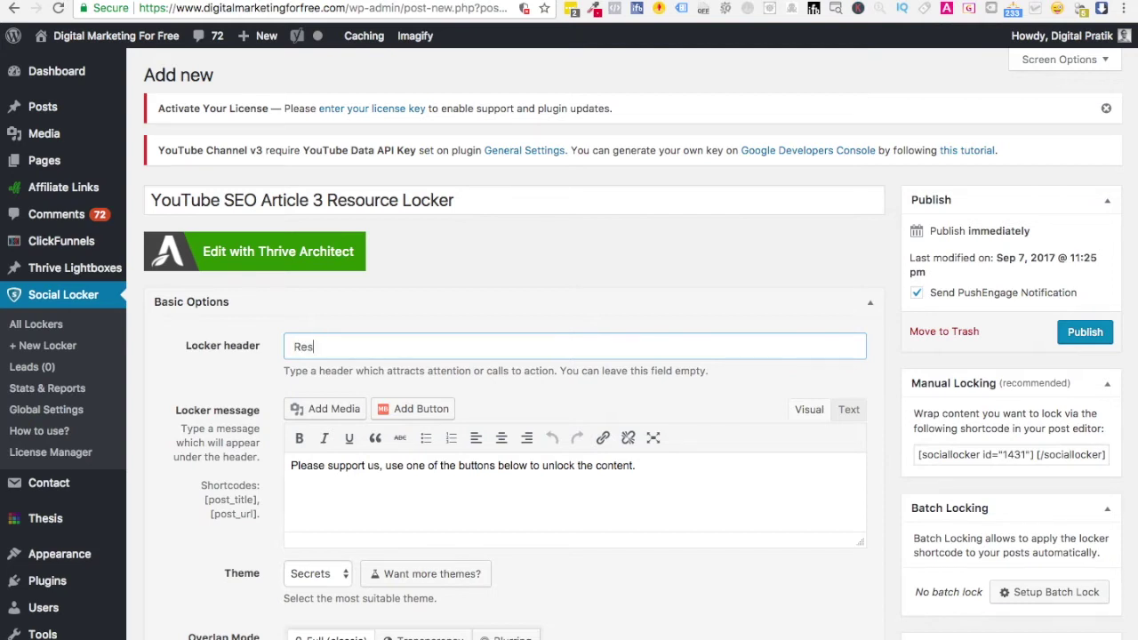
pyautogui.press('super+a')
pyautogui.write('Here Are Your Resources <<')
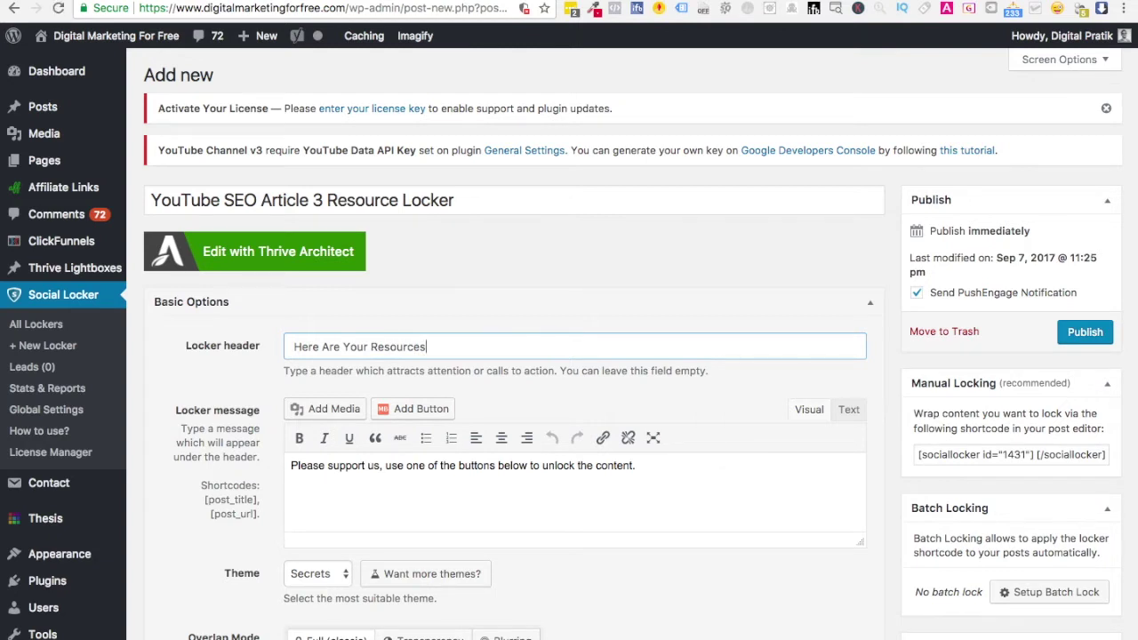
# Check the message wording of the existing share locker on the start-a-blog page as a model for the locker message.
pyautogui.click(364, 487)
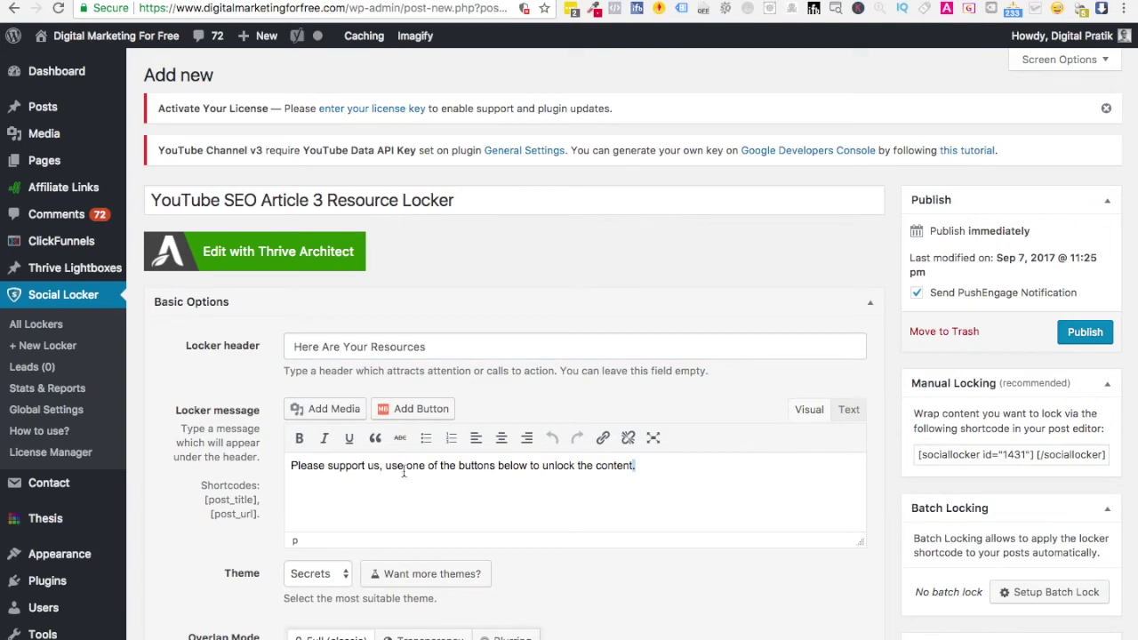
pyautogui.click(294, 465)
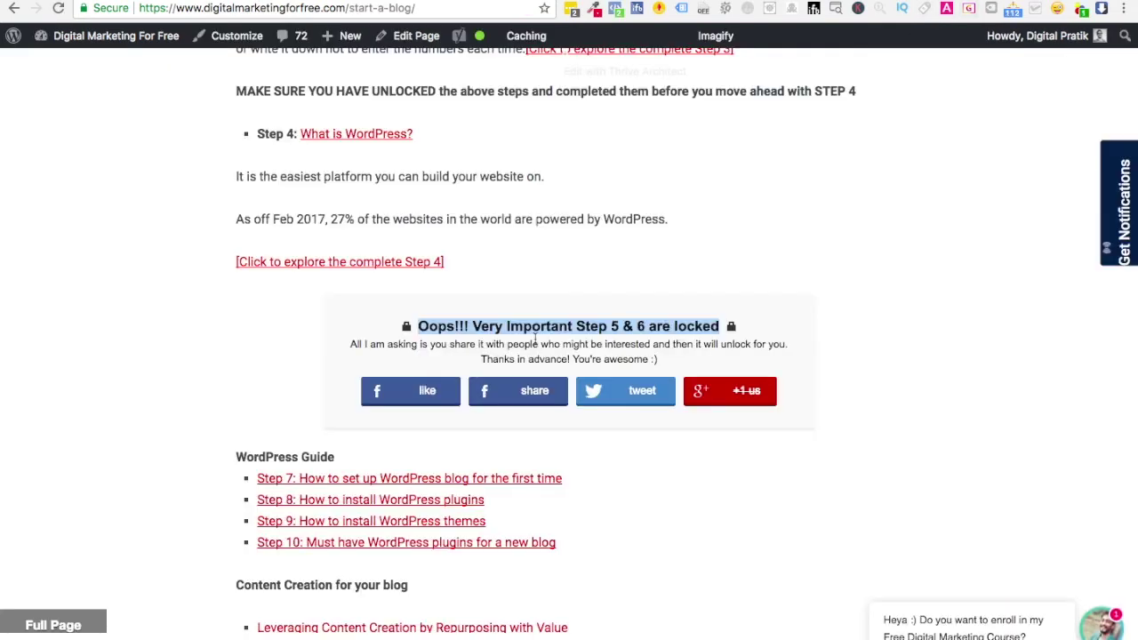
pyautogui.moveTo(352, 345); pyautogui.dragTo(667, 354)
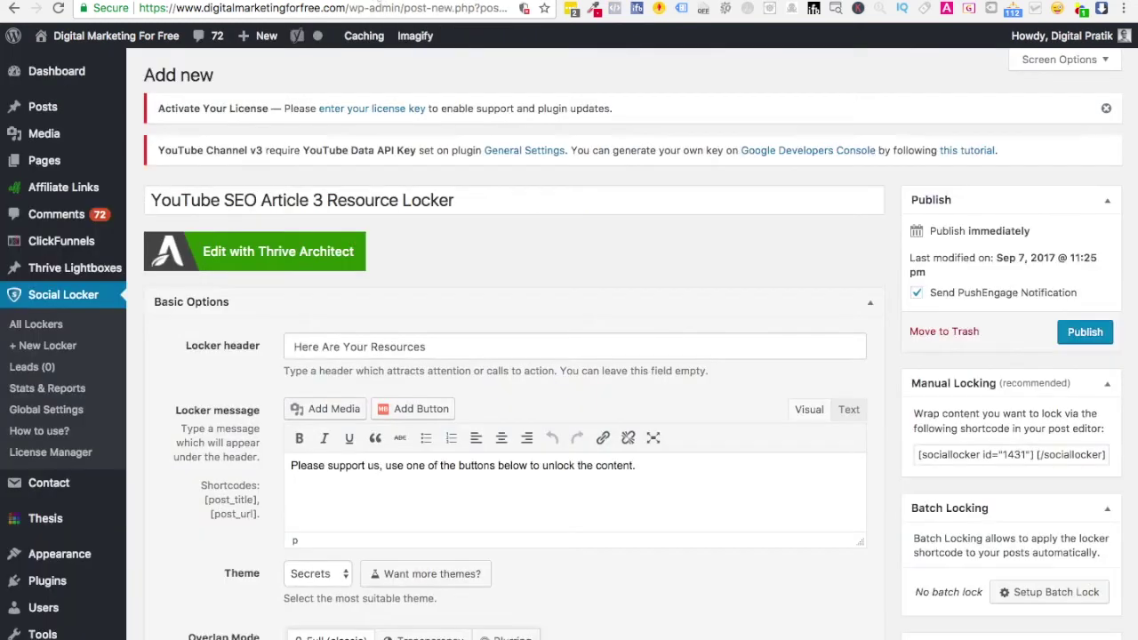
# Insert "One simple step and you get instant access to all of them." at the start of the locker message.
pyautogui.click(293, 466)
pyautogui.write('One more')
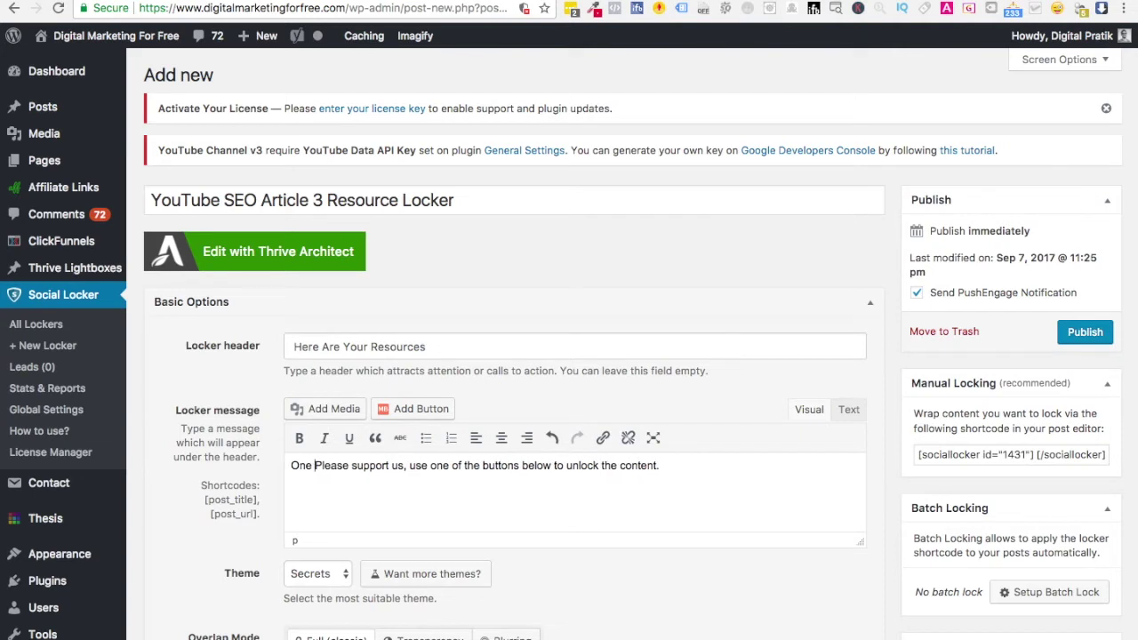
pyautogui.press('BackSpace')
pyautogui.press('BackSpace')
pyautogui.press('BackSpace')
pyautogui.press('BackSpace')
pyautogui.press('BackSpace')
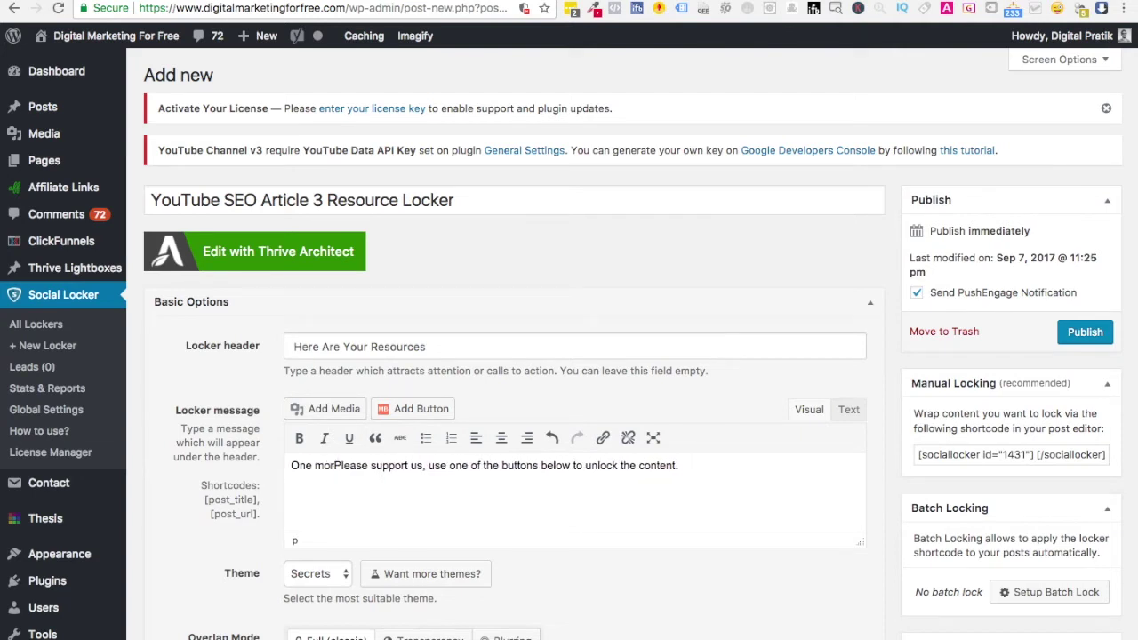
pyautogui.write('simple step')
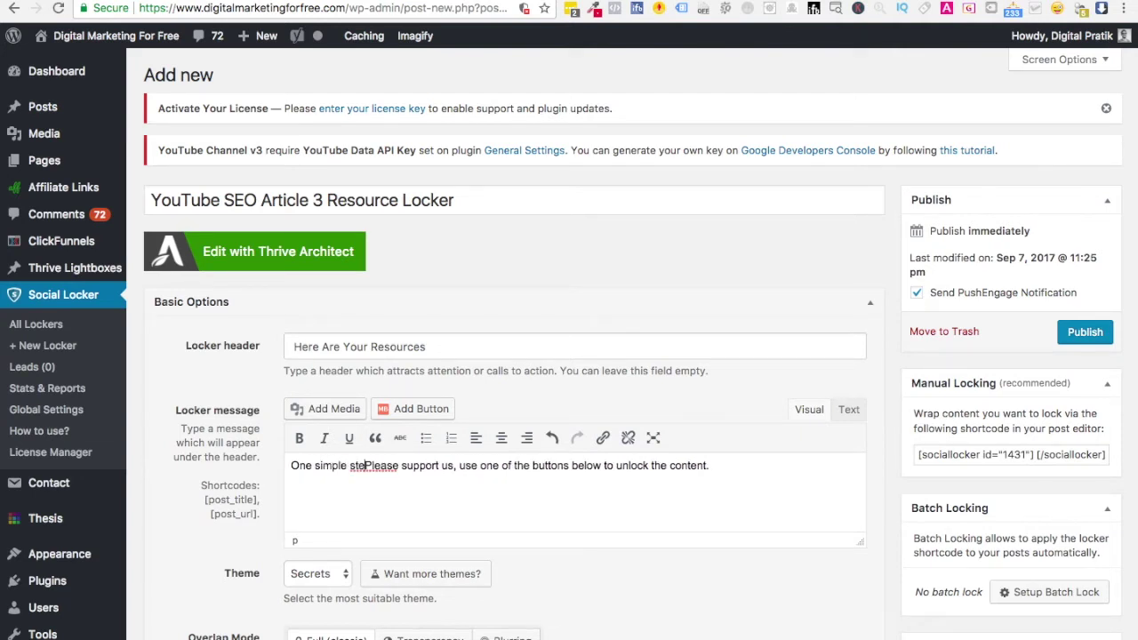
pyautogui.write(' and you ')
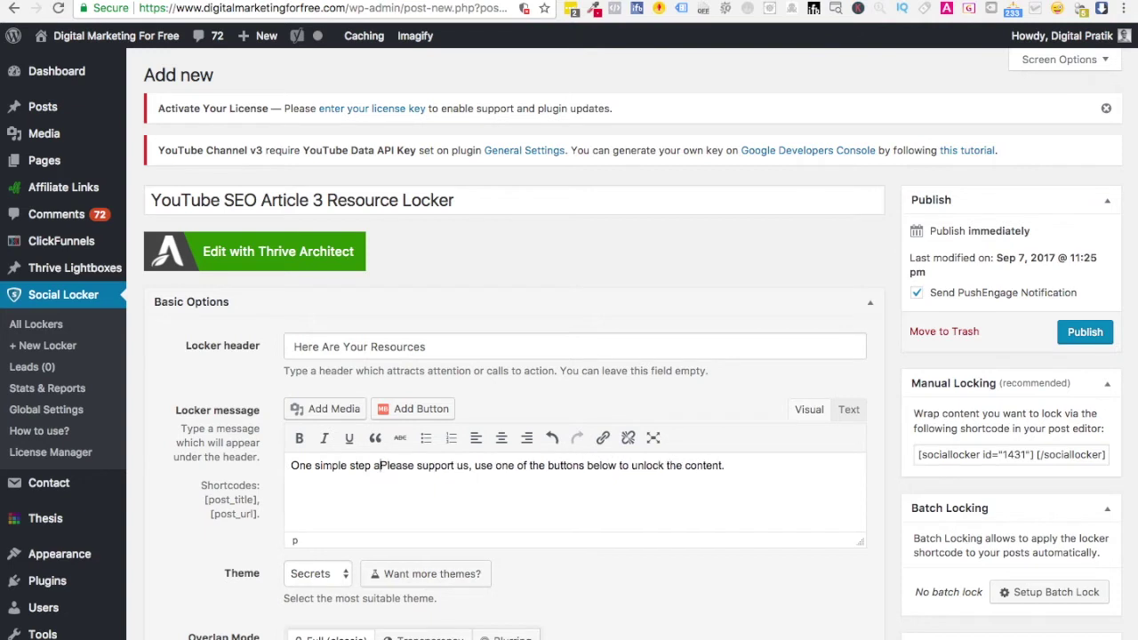
pyautogui.write('get instant ac')
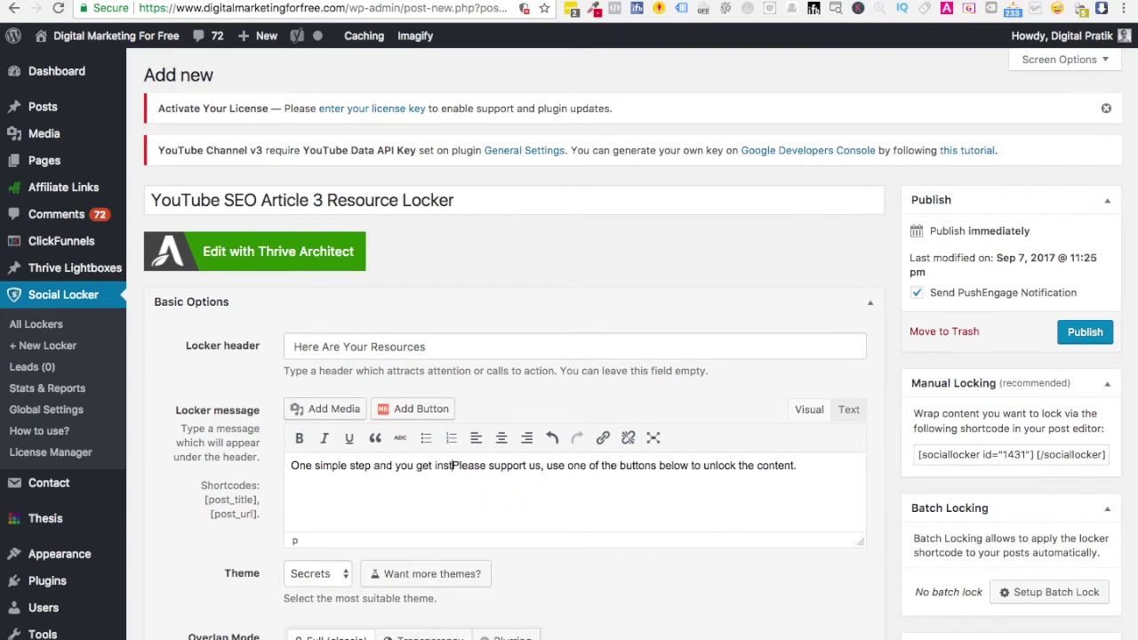
pyautogui.write('cess to all ')
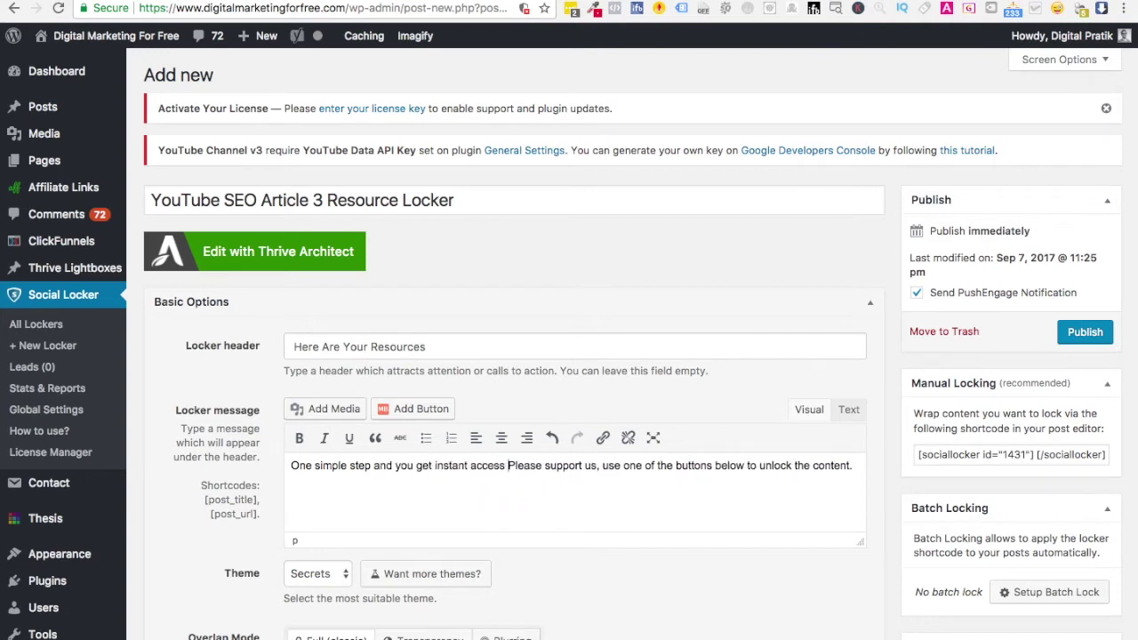
pyautogui.write('of them.')
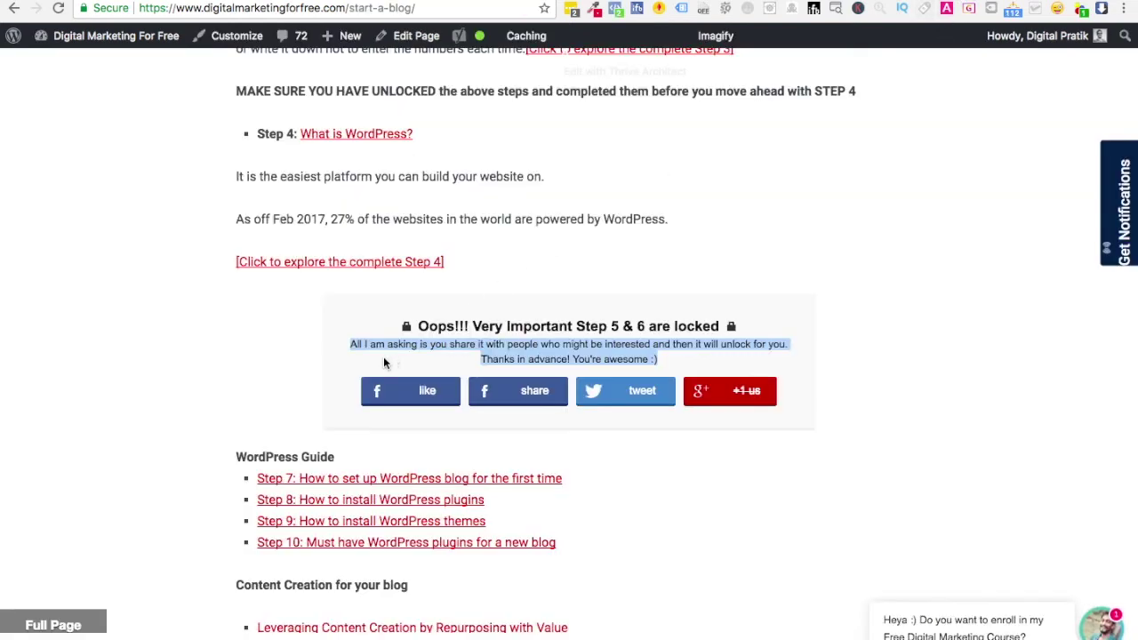
# Replace the default "Please support us" sentence in the locker message with the message text copied from the start-a-blog page's locker.
pyautogui.click(383, 356)
pyautogui.moveTo(350, 344); pyautogui.dragTo(683, 364)
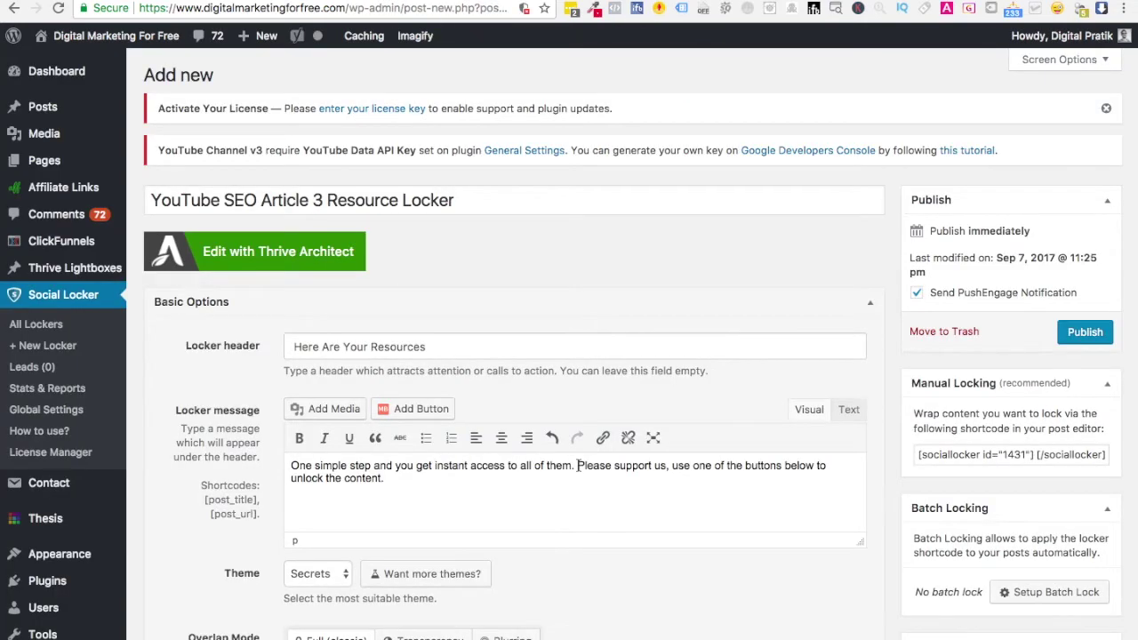
pyautogui.moveTo(576, 466); pyautogui.dragTo(596, 502)
pyautogui.press('super+v')
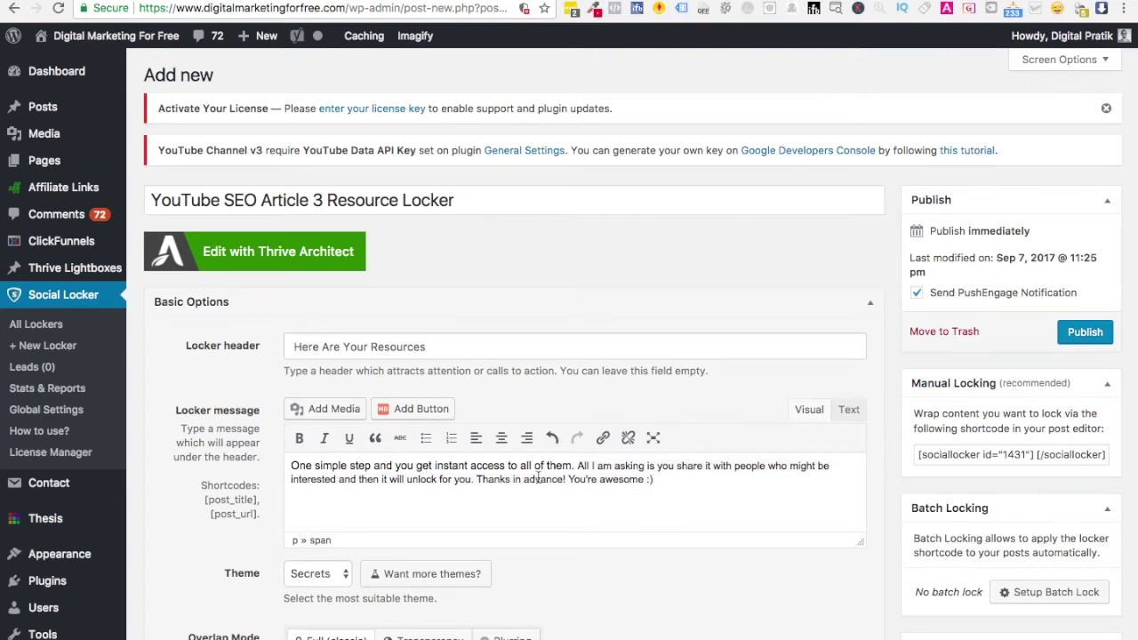
# Reinsert the copied sentences as plain text by passing them through a new browser tab, and add "will" before "get instant access".
pyautogui.moveTo(577, 466); pyautogui.dragTo(682, 474)
pyautogui.press('super+x')
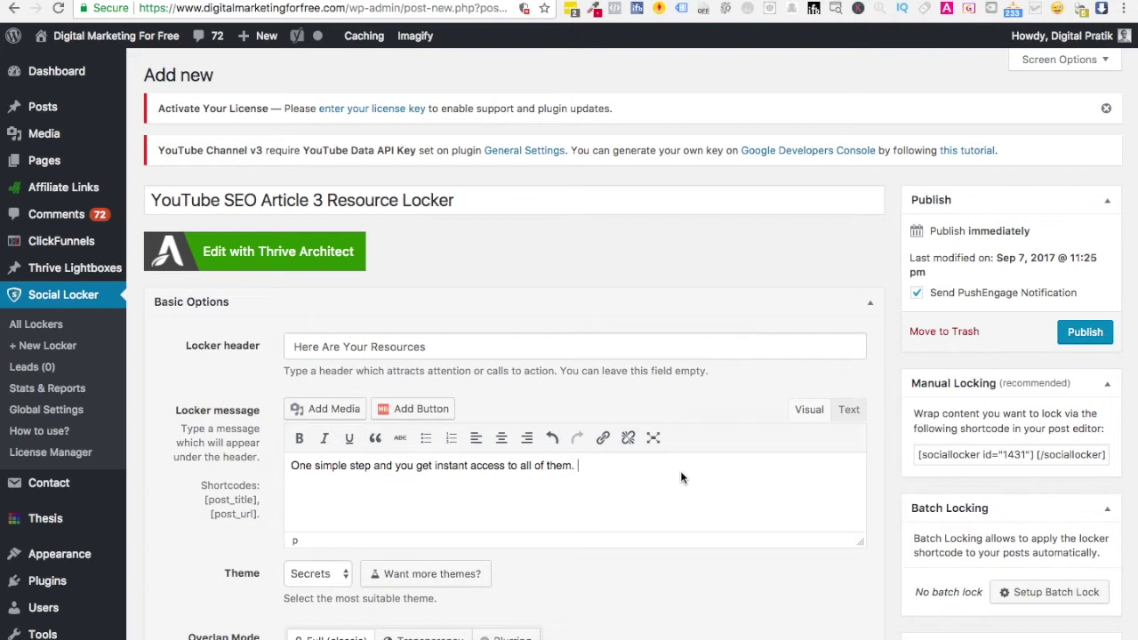
pyautogui.press('super+t')
pyautogui.press('super+v')
pyautogui.press('super+a')
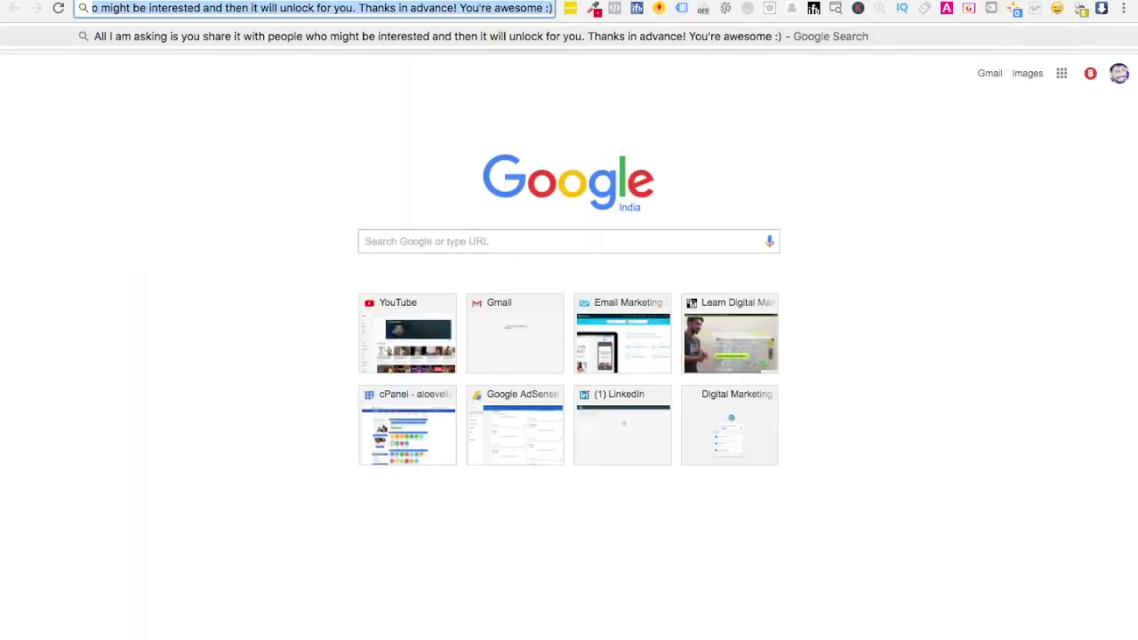
pyautogui.press('super+w')
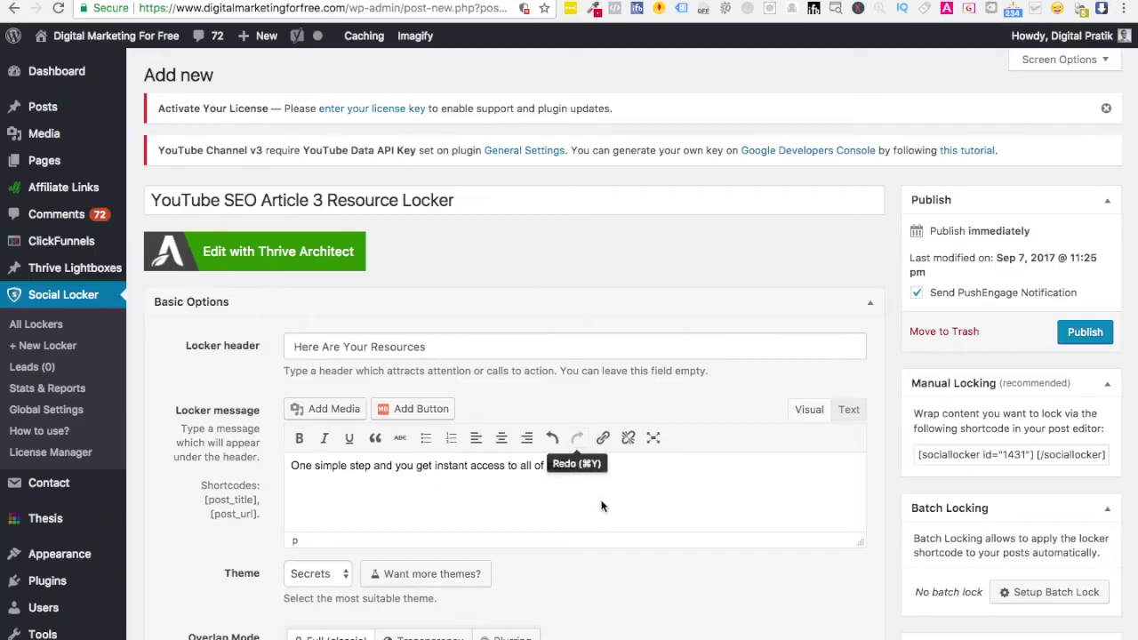
pyautogui.press('super+v')
pyautogui.press('super+Up')
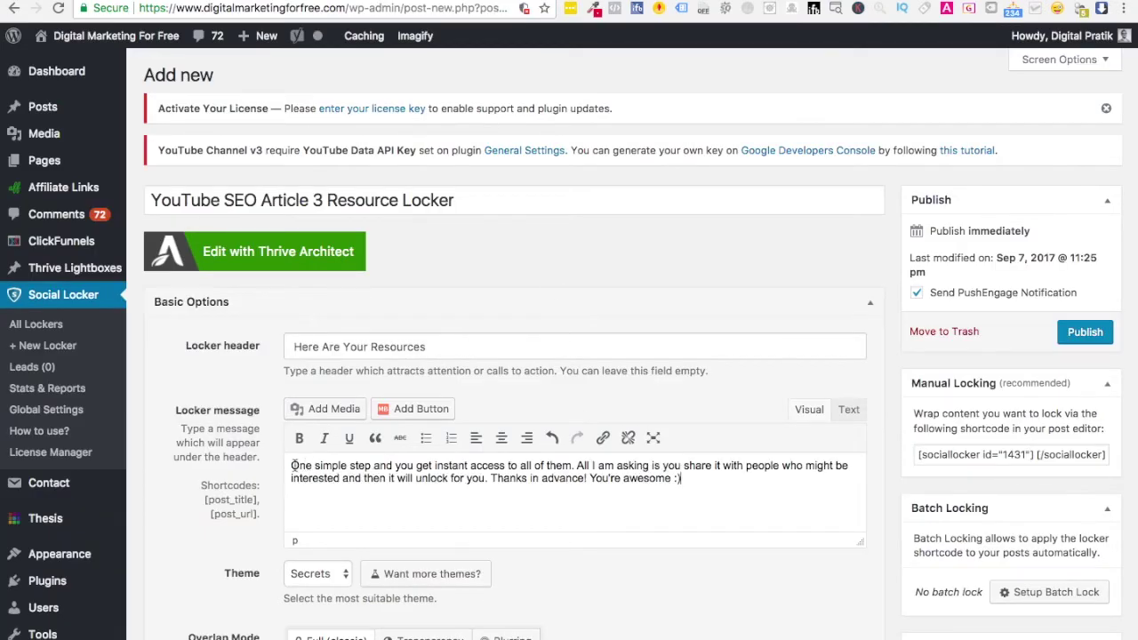
pyautogui.click(416, 465)
pyautogui.write('will')
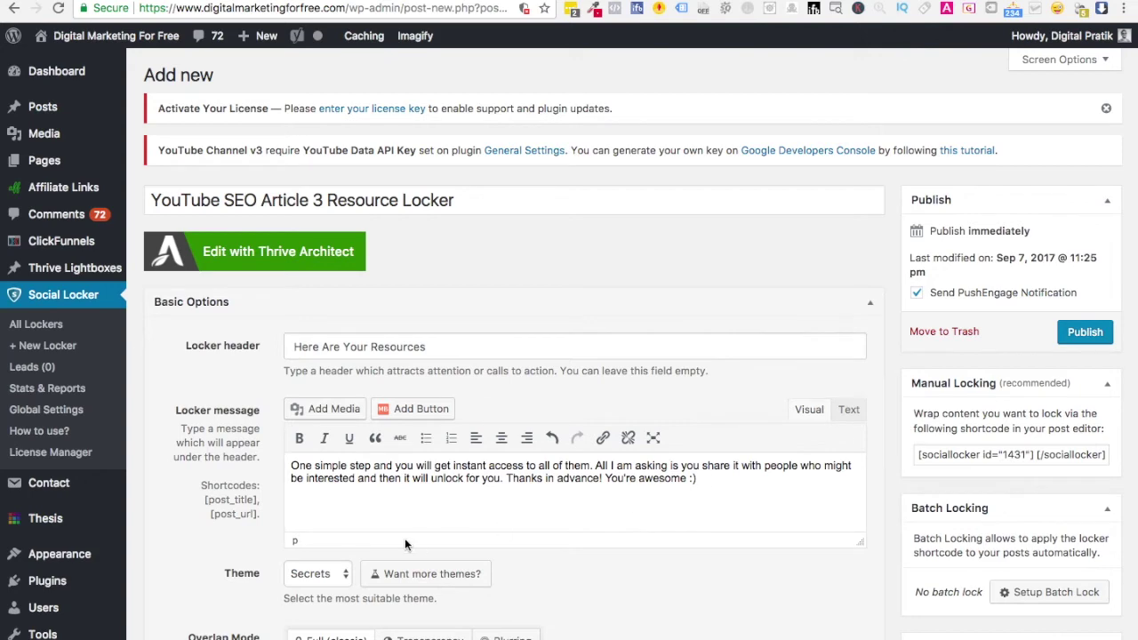
# Set the locker's theme to Flat in the basic options.
pyautogui.scroll(-5, 548, 486)
pyautogui.click(314, 338)
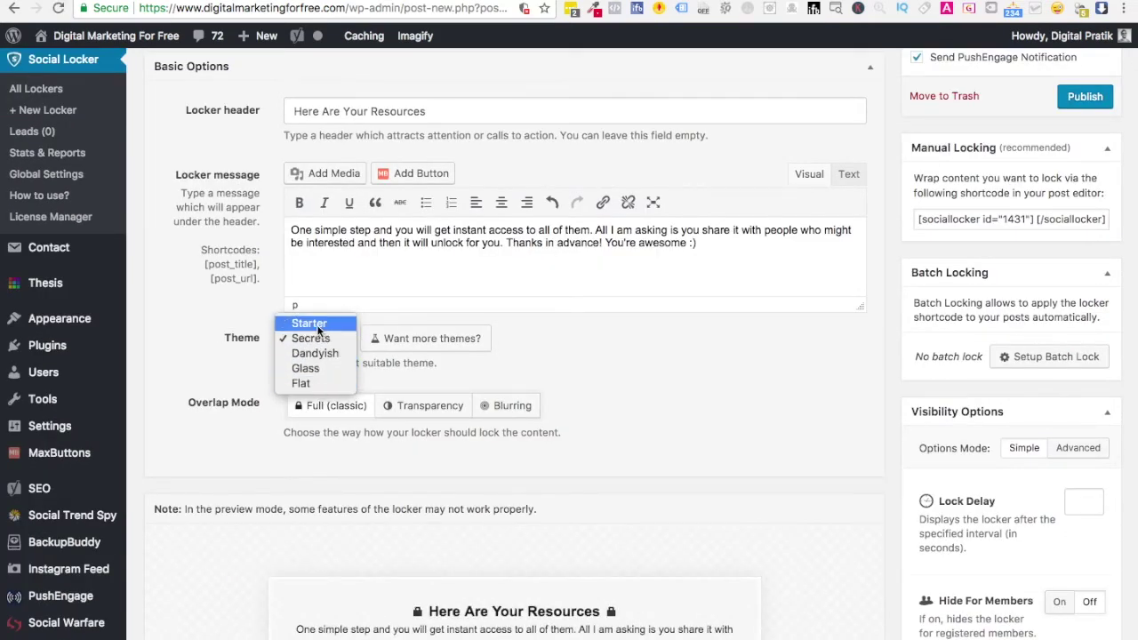
pyautogui.click(314, 382)
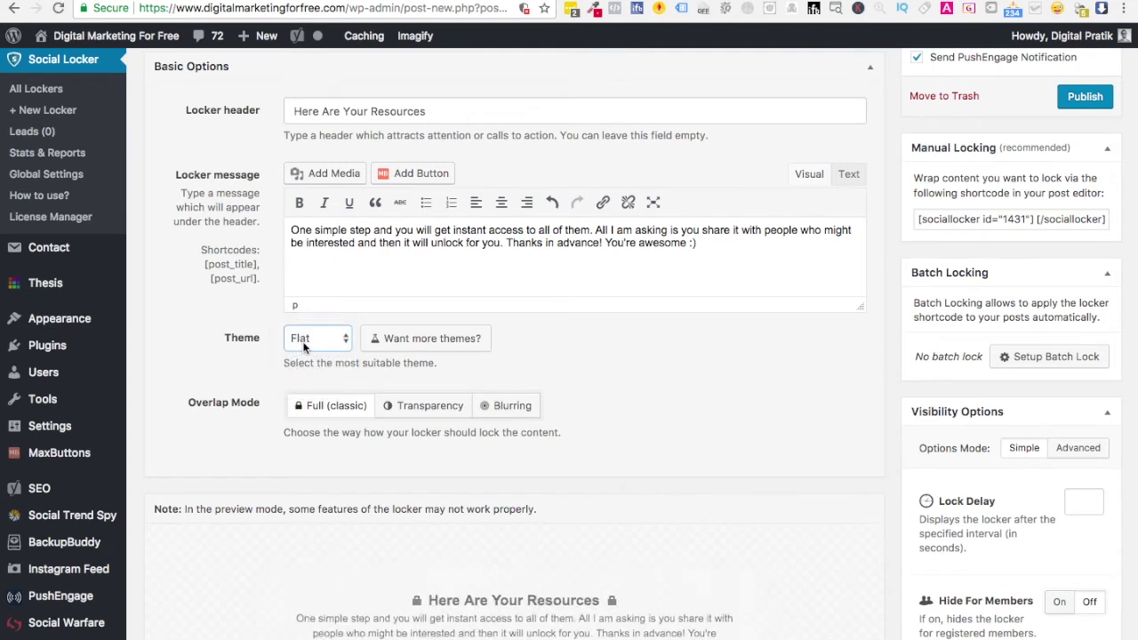
pyautogui.scroll(-3, 303, 346)
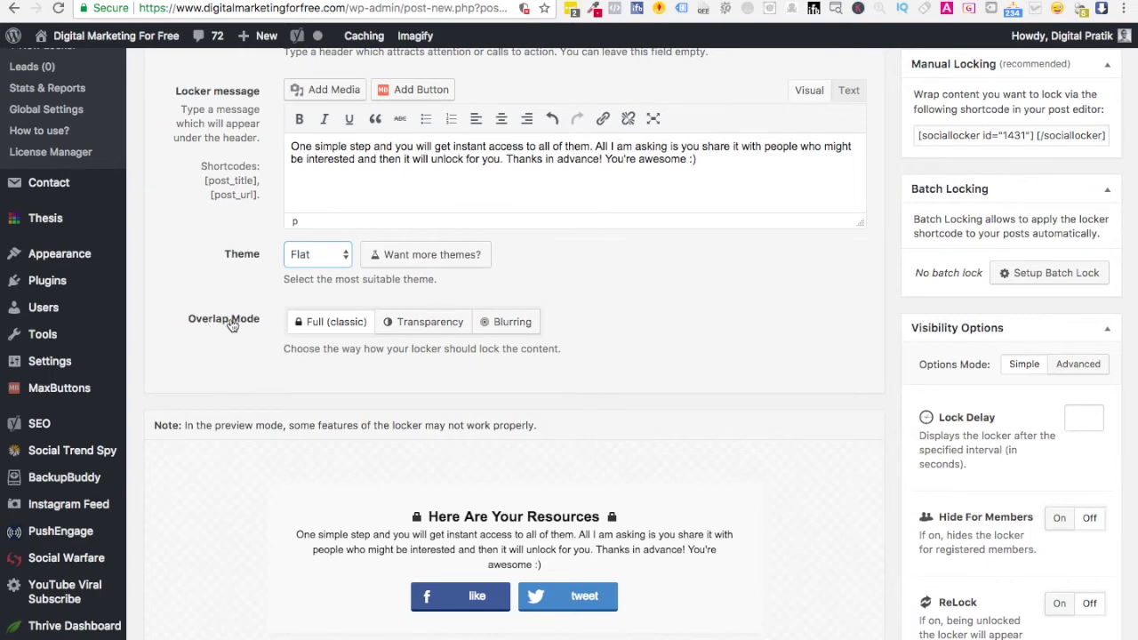
# Try the Transparency and Blurring overlap modes on the locker preview, and return to Full (classic).
pyautogui.scroll(-3, 238, 328)
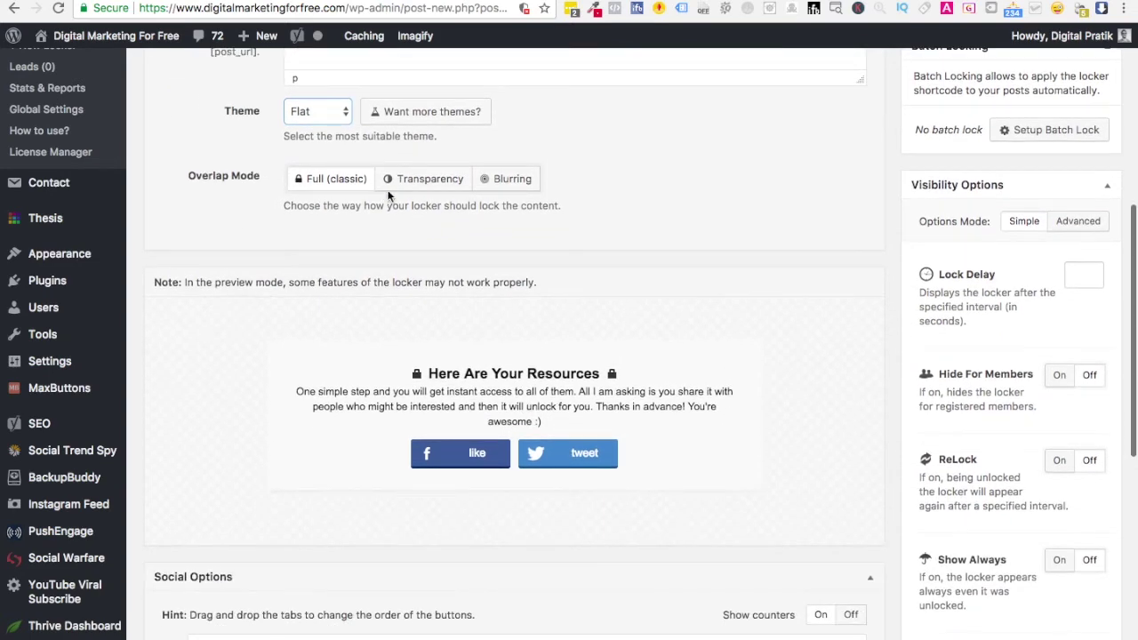
pyautogui.click(420, 189)
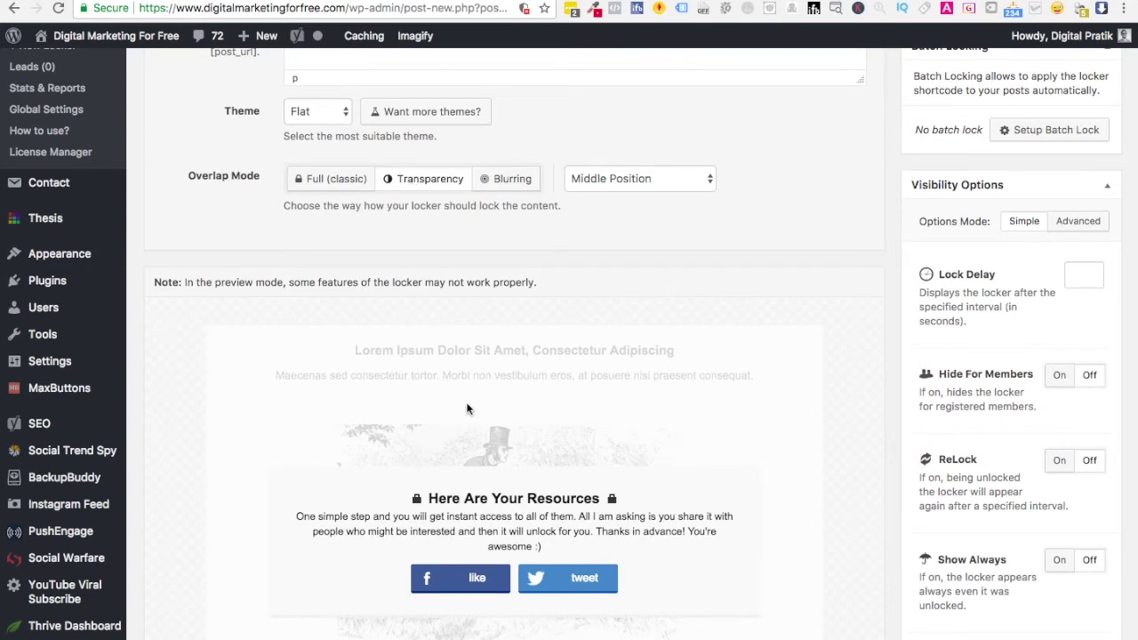
pyautogui.click(509, 178)
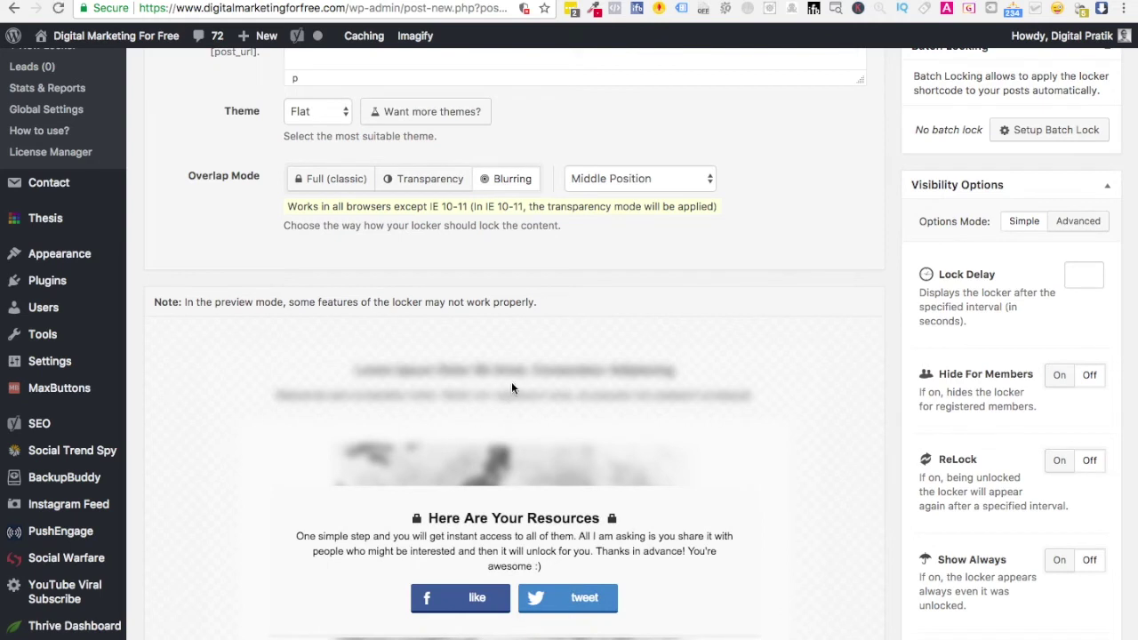
pyautogui.click(315, 181)
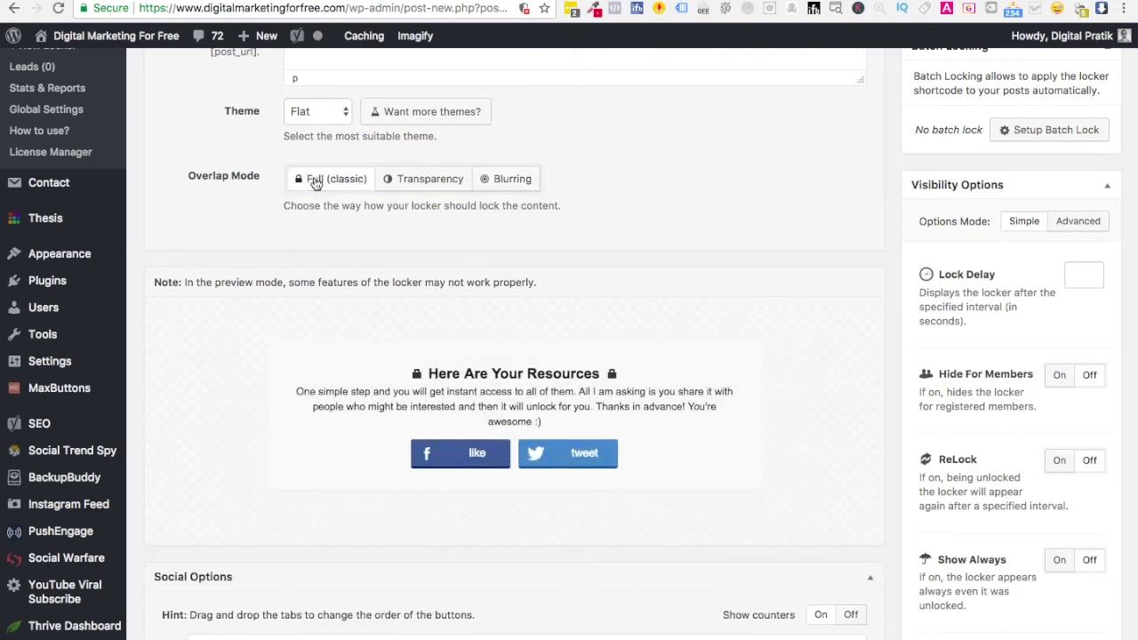
pyautogui.scroll(-7, 246, 454)
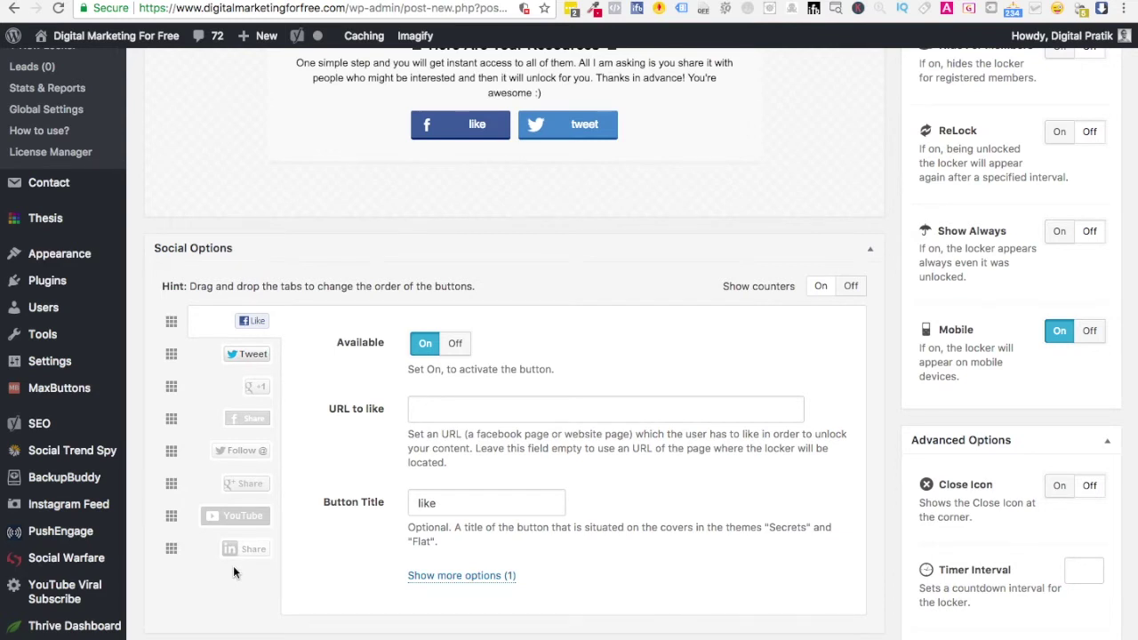
pyautogui.click(496, 412)
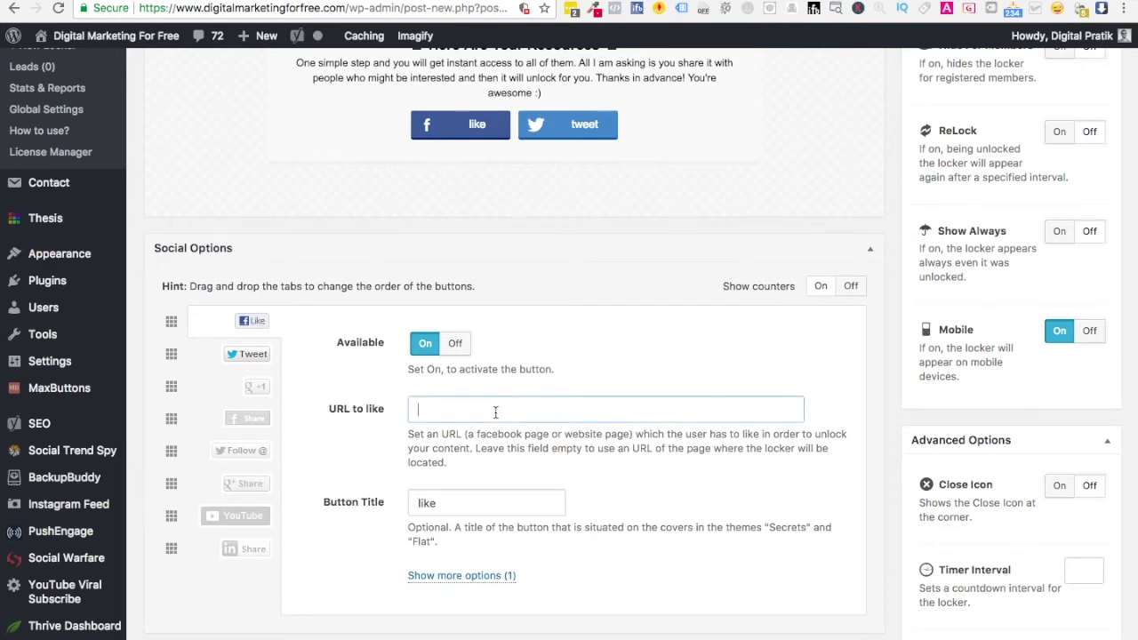
pyautogui.write('https://ww')
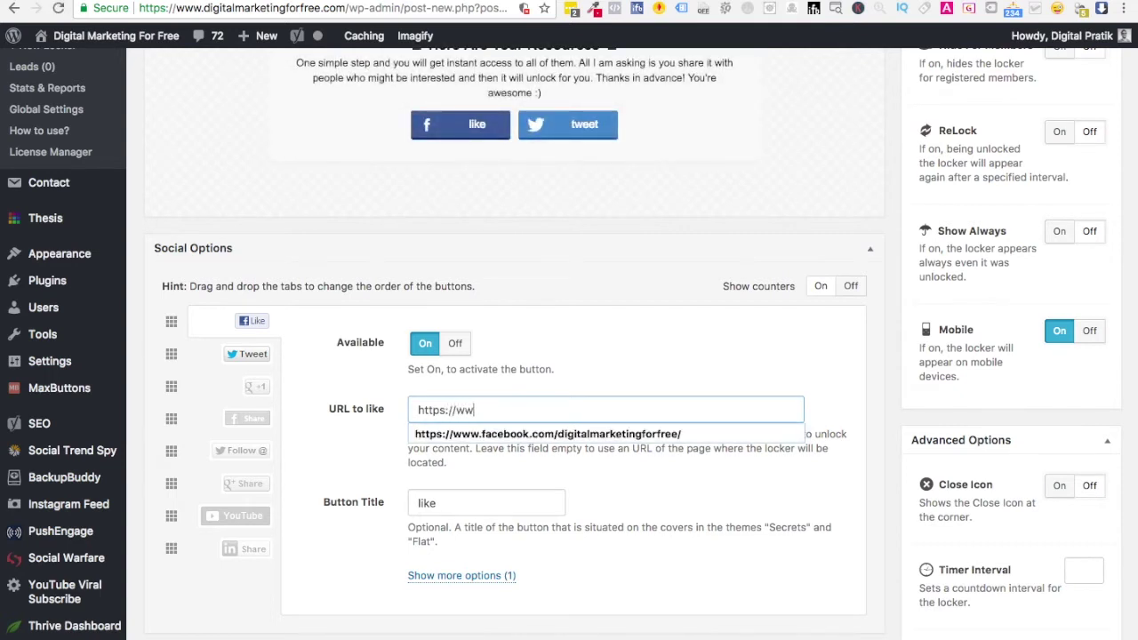
pyautogui.write('w.facebook.com/digitalmarketingforfree')
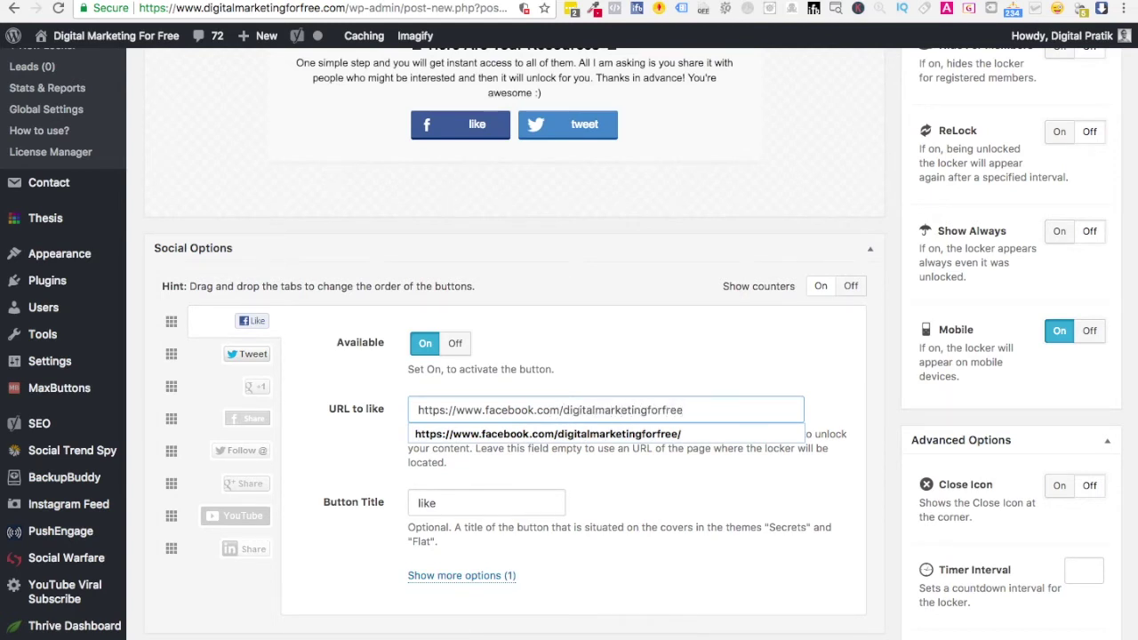
pyautogui.press('Escape')
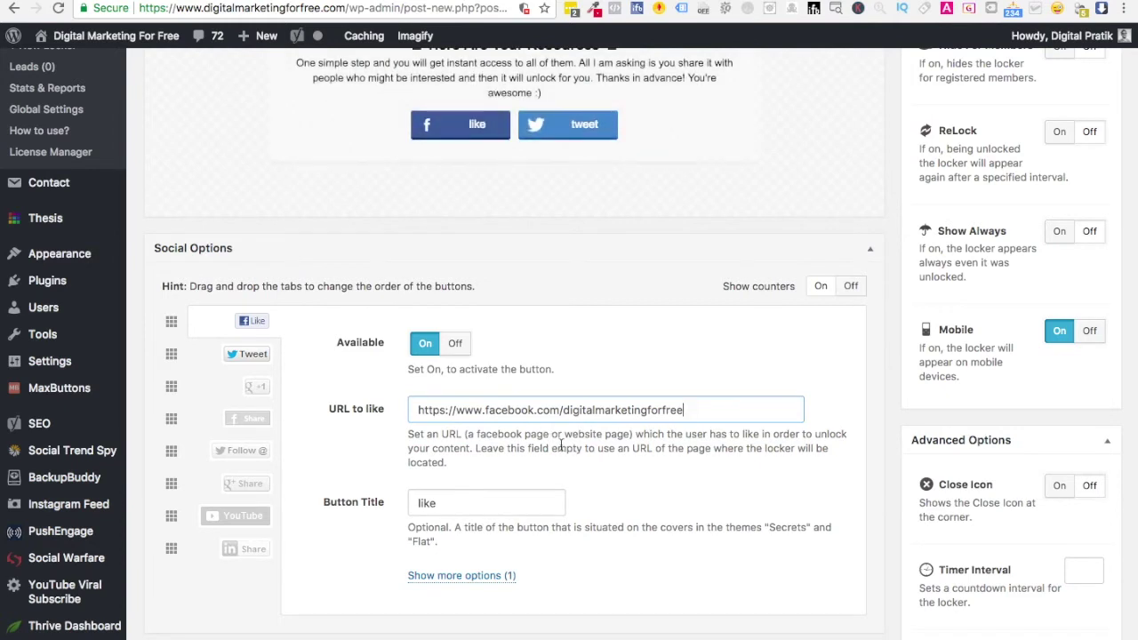
pyautogui.click(478, 445)
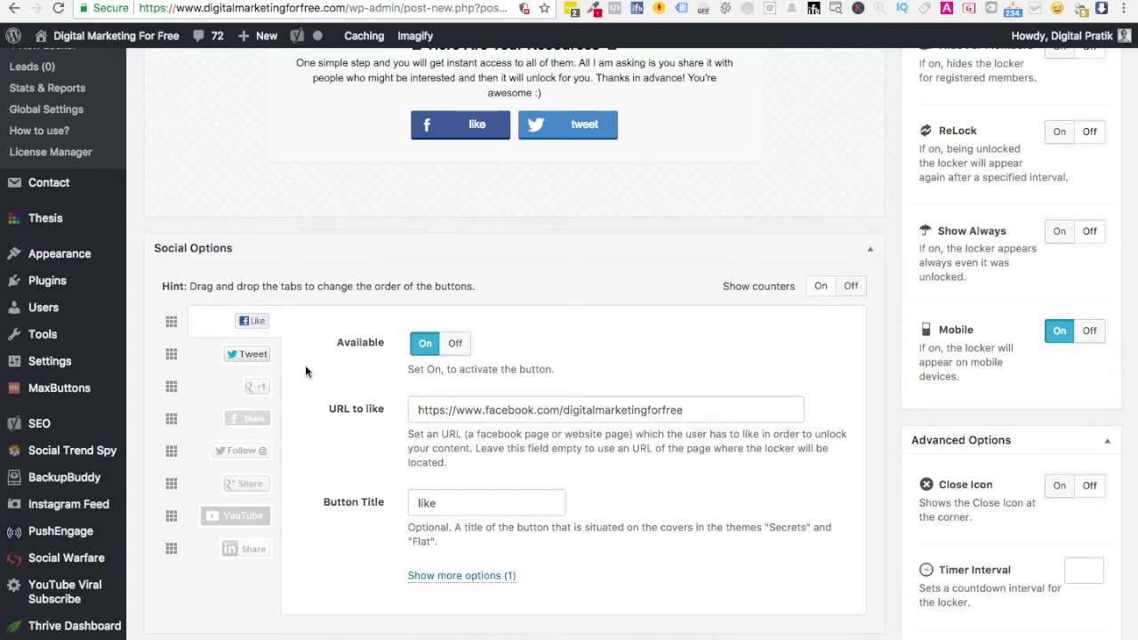
# Set the Tweet button's URL to tweet to the YouTube SEO article's address, copied from the open article page.
pyautogui.click(242, 355)
pyautogui.click(467, 406)
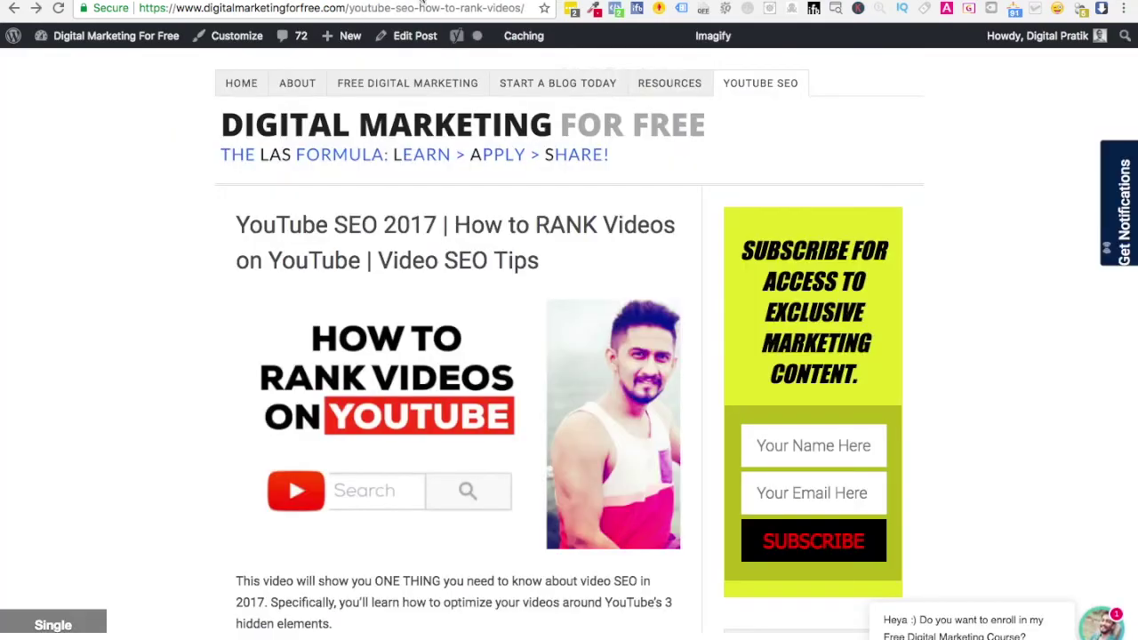
pyautogui.click(386, 8)
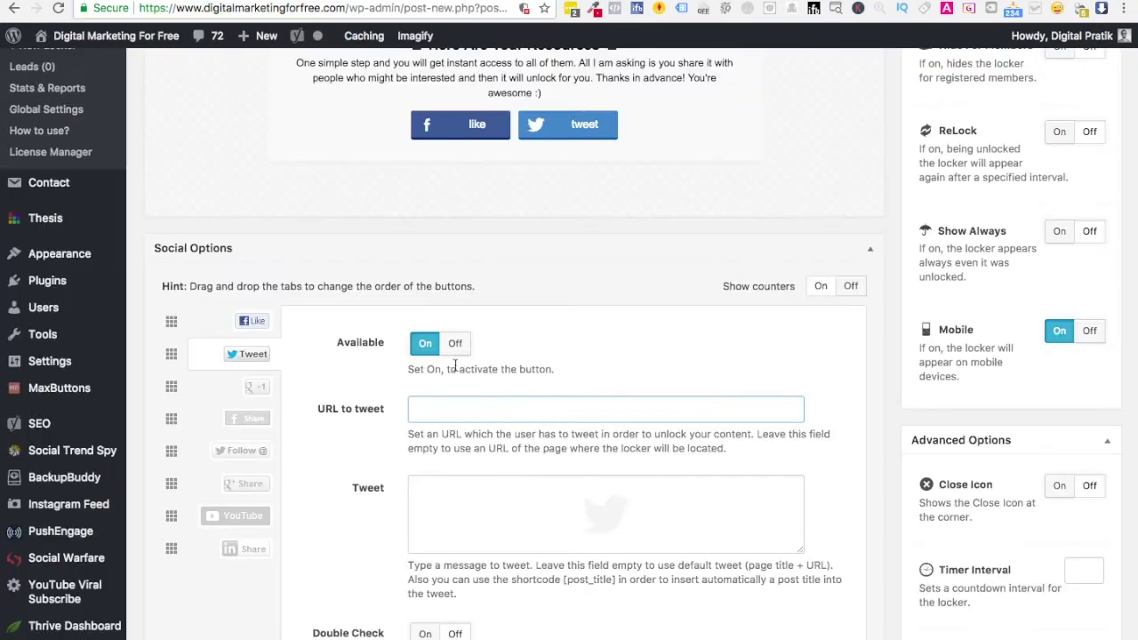
pyautogui.press('super+v')
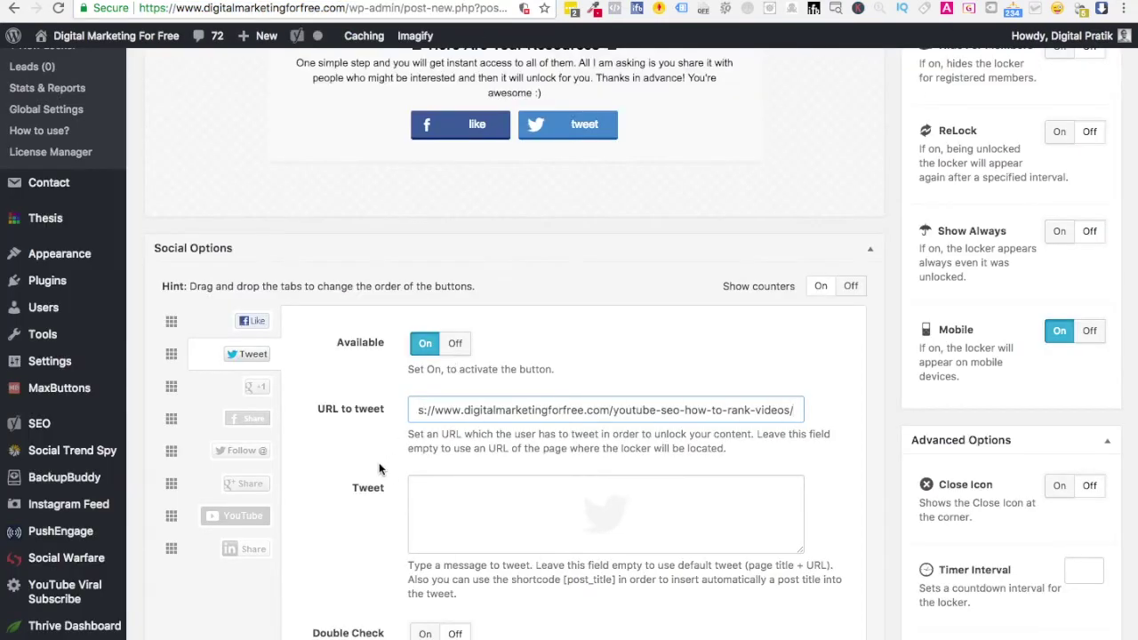
pyautogui.click(322, 466)
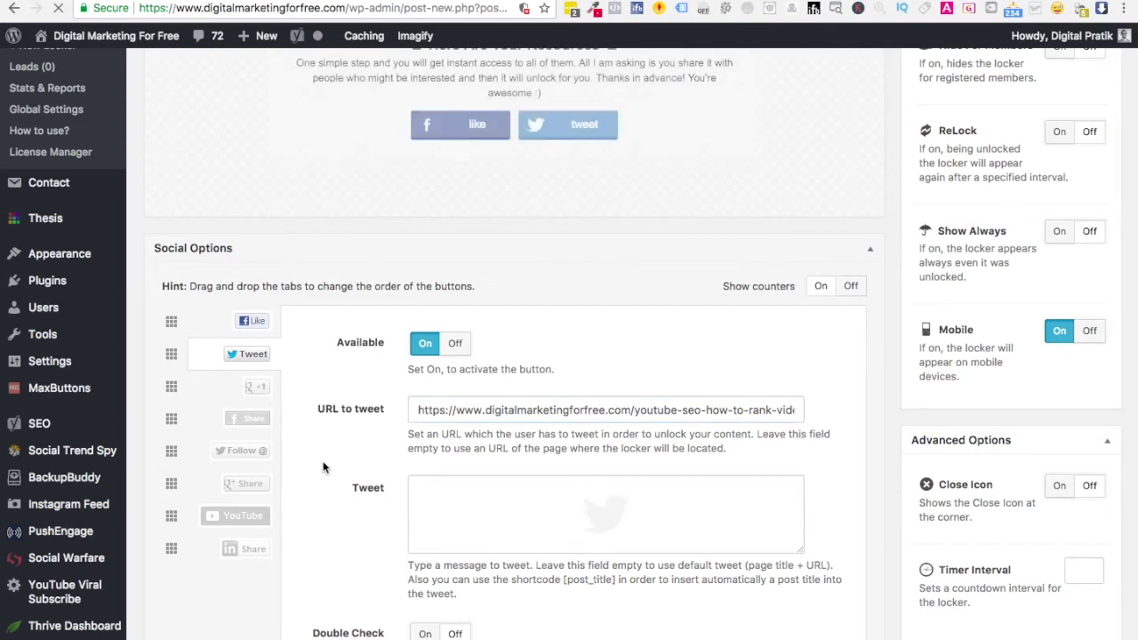
# Set the tweet message to "How to RANK Videos on YouTube in 2017", copying the first part from the article's title.
pyautogui.click(457, 504)
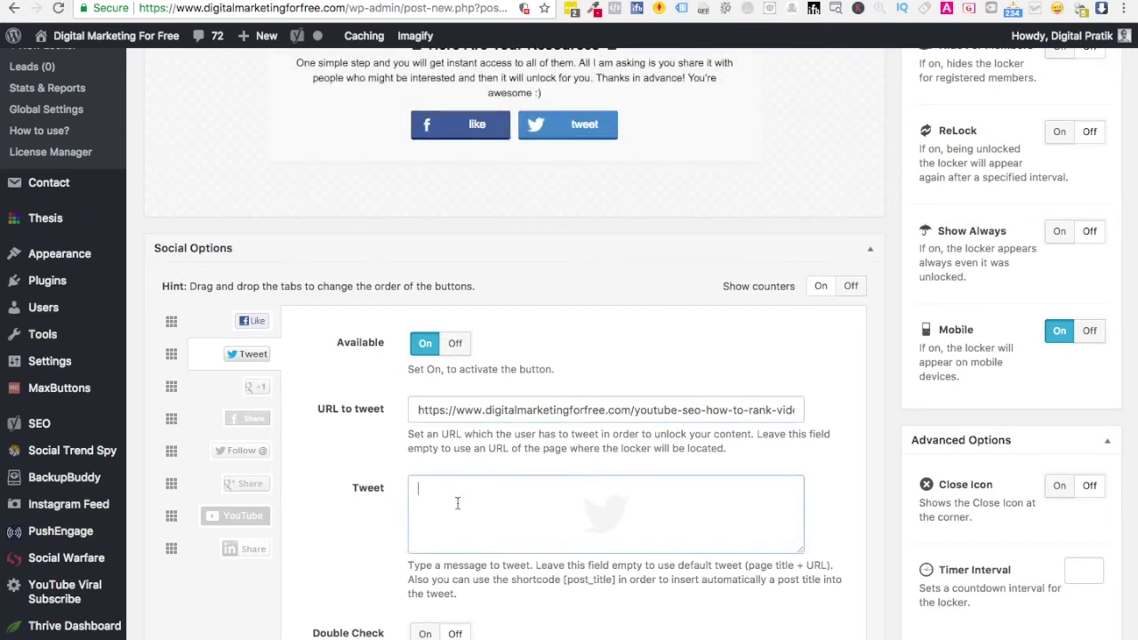
pyautogui.hotkey('ctrl', 'Tab')
pyautogui.moveTo(236, 225); pyautogui.dragTo(366, 249)
pyautogui.hotkey('ctrl', 'c')
pyautogui.click(453, 229)
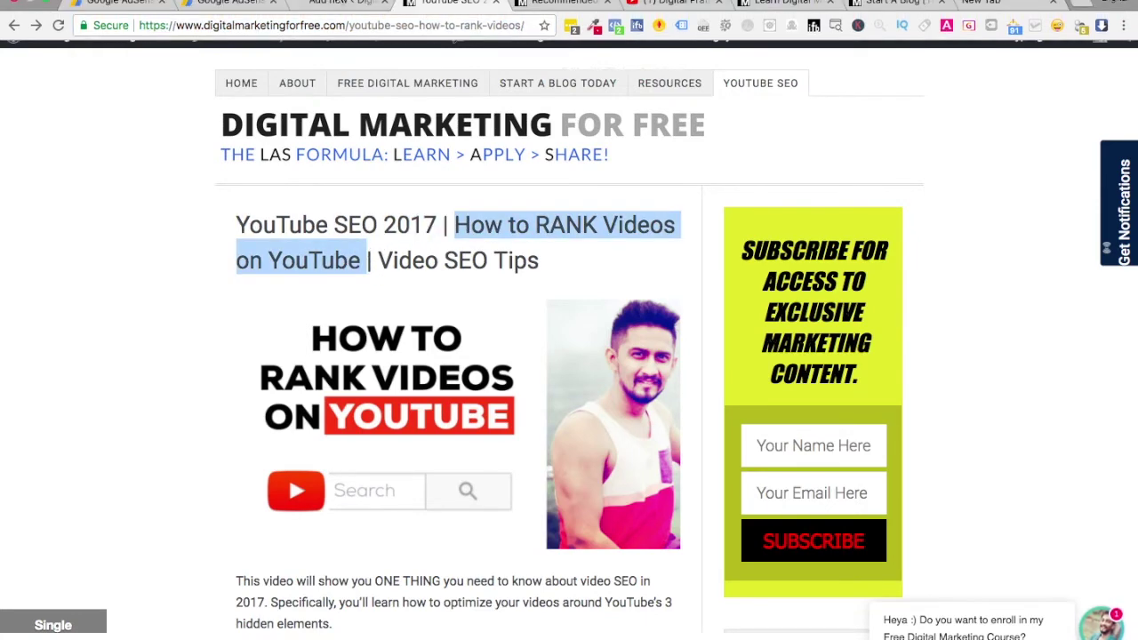
pyautogui.hotkey('ctrl', 'Tab')
pyautogui.hotkey('ctrl', 'v')
pyautogui.write('in 2017')
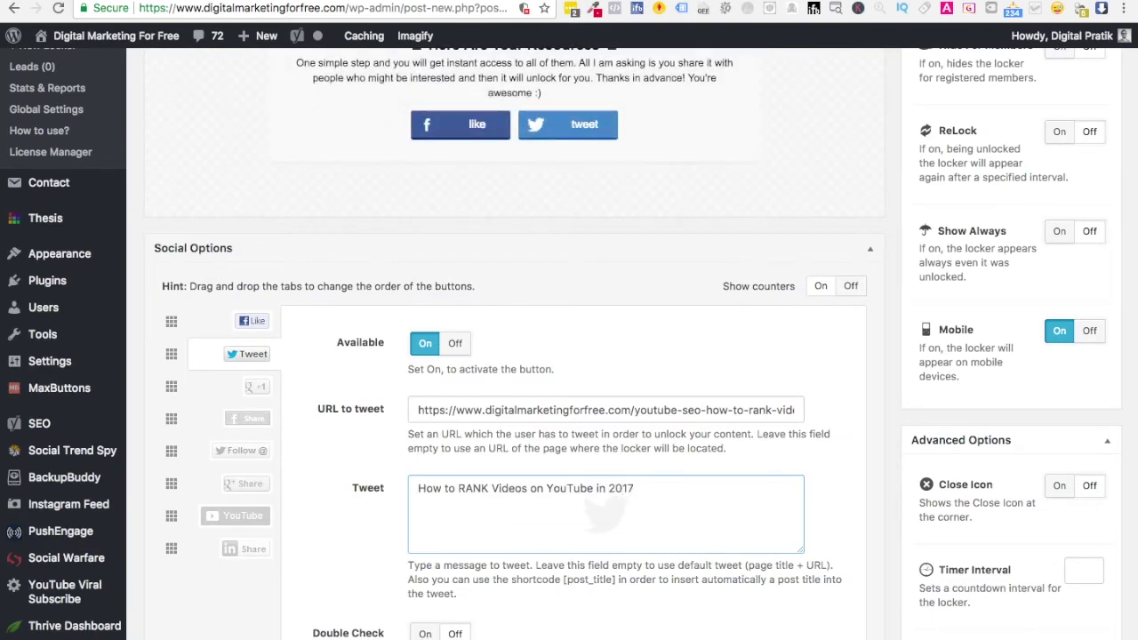
# Activate the Facebook Share button in the locker's social options.
pyautogui.scroll(-3, 578, 415)
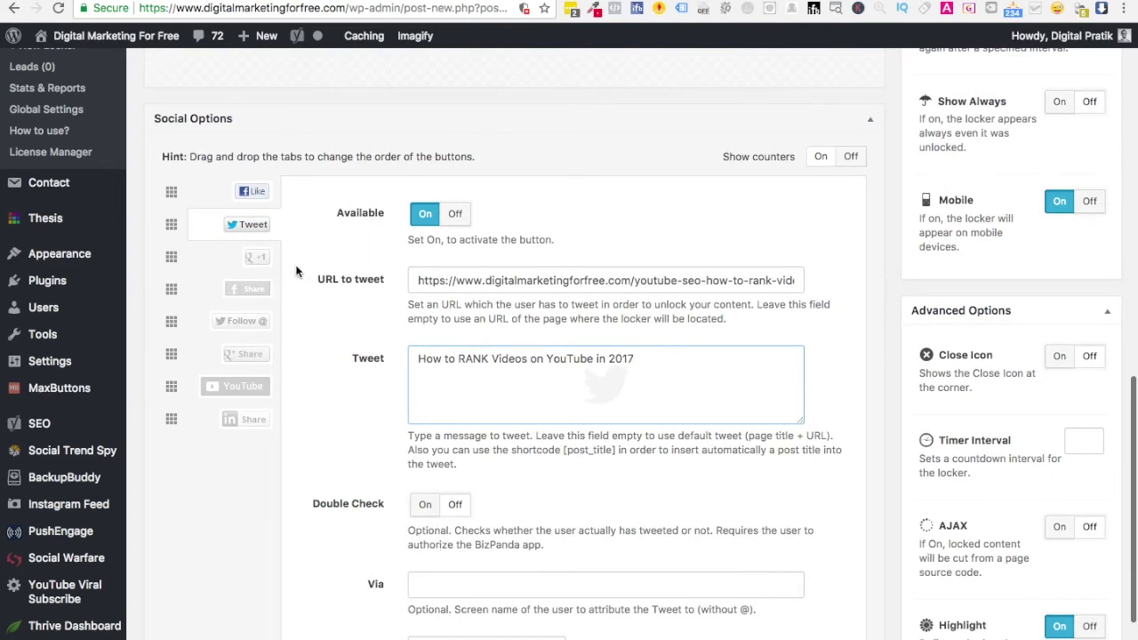
pyautogui.scroll(5, 268, 425)
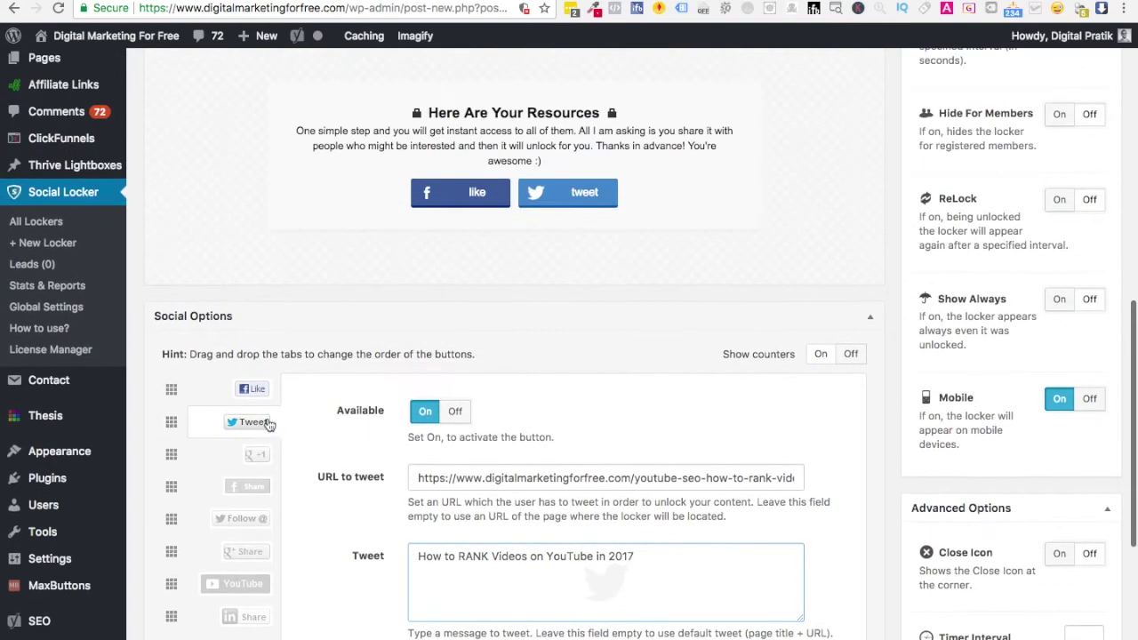
pyautogui.scroll(-5, 253, 485)
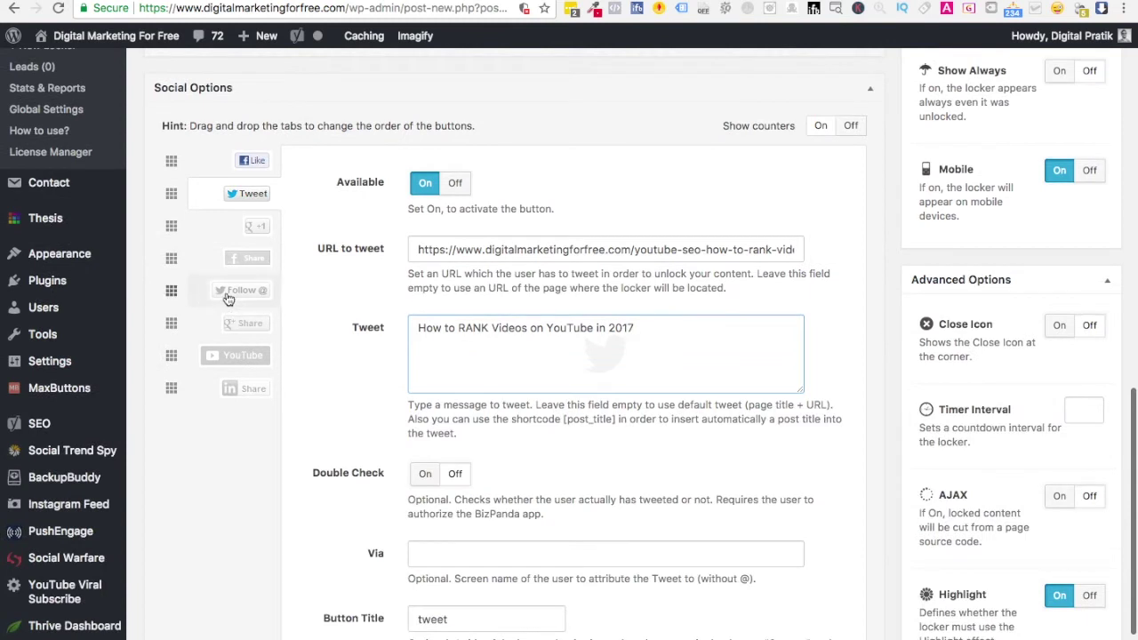
pyautogui.click(233, 258)
pyautogui.click(428, 185)
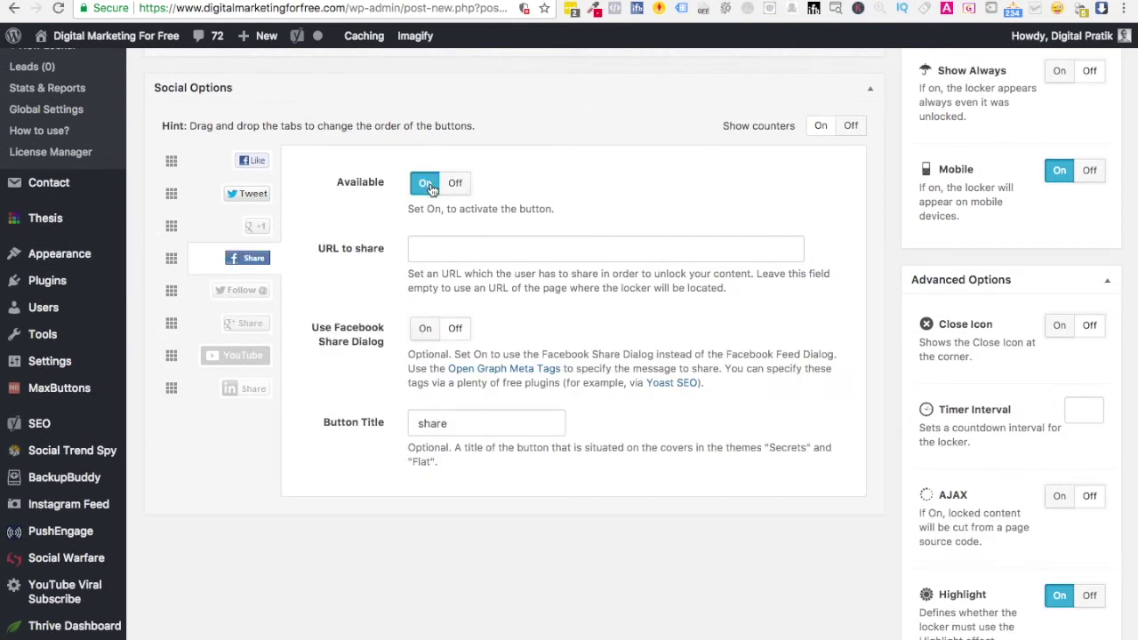
# Set the Facebook Share button's URL to share to the YouTube SEO article's address, copied from the article page.
pyautogui.click(450, 244)
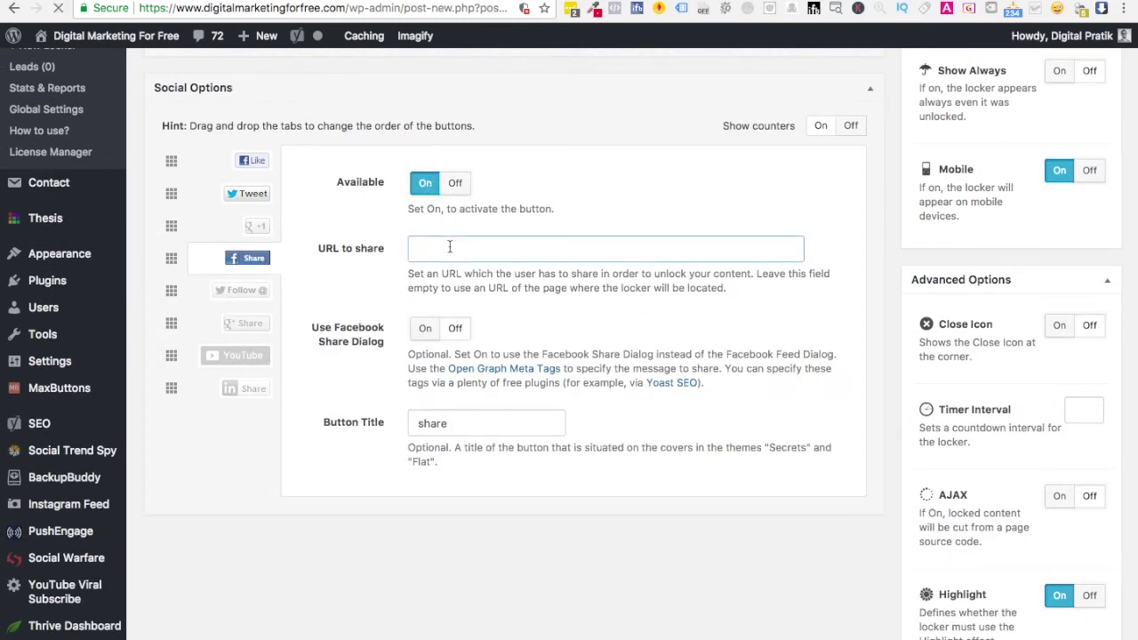
pyautogui.press('super+v')
pyautogui.hotkey('ctrl', 'shift', 'Tab')
pyautogui.click(455, 11)
pyautogui.press('super+c')
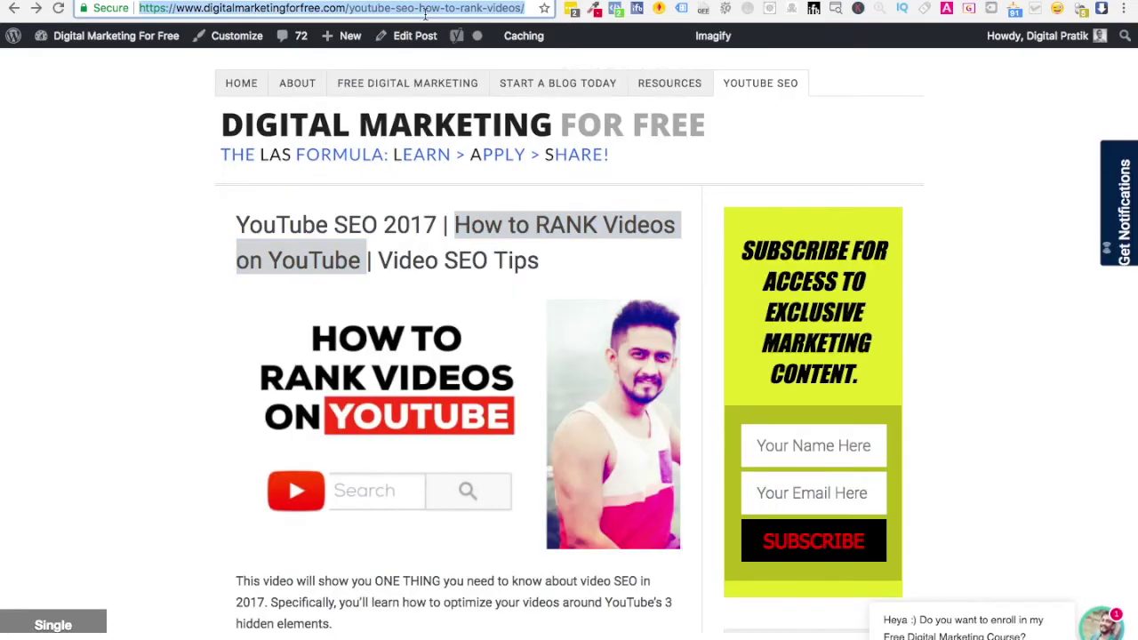
pyautogui.hotkey('ctrl', 'Tab')
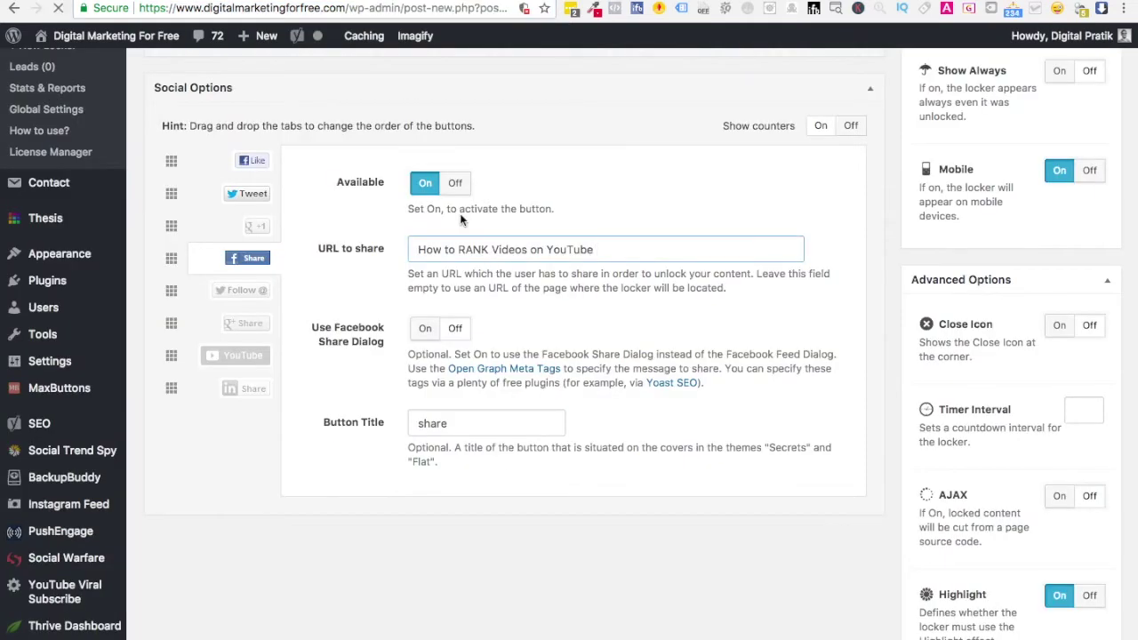
pyautogui.press('super+a')
pyautogui.click(533, 250)
pyautogui.press('super+a')
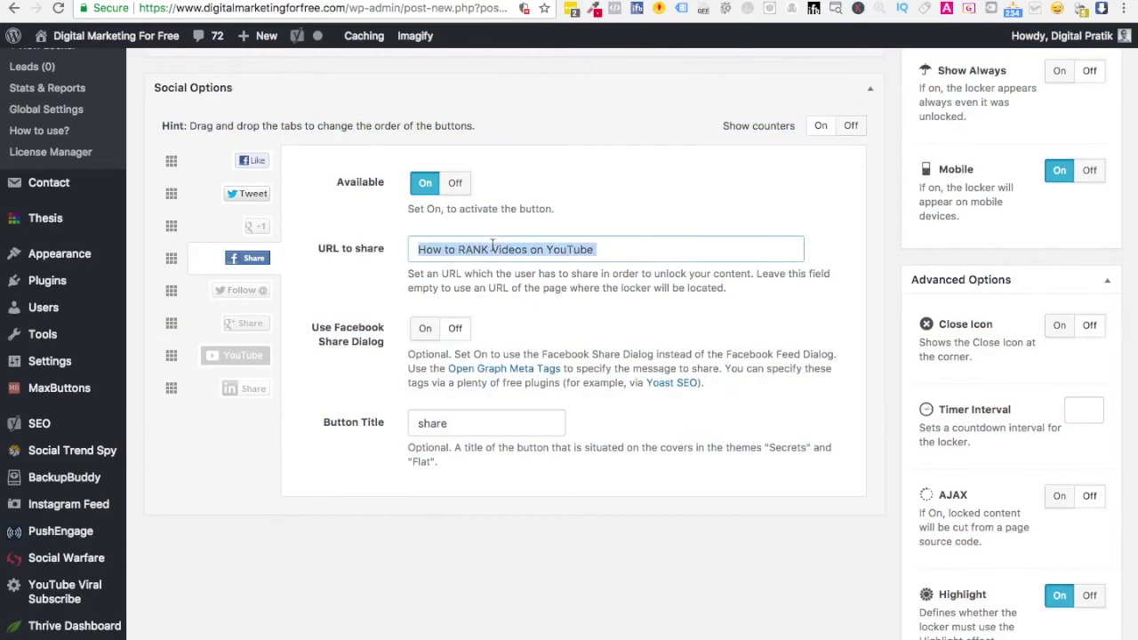
pyautogui.press('super+v')
pyautogui.click(594, 287)
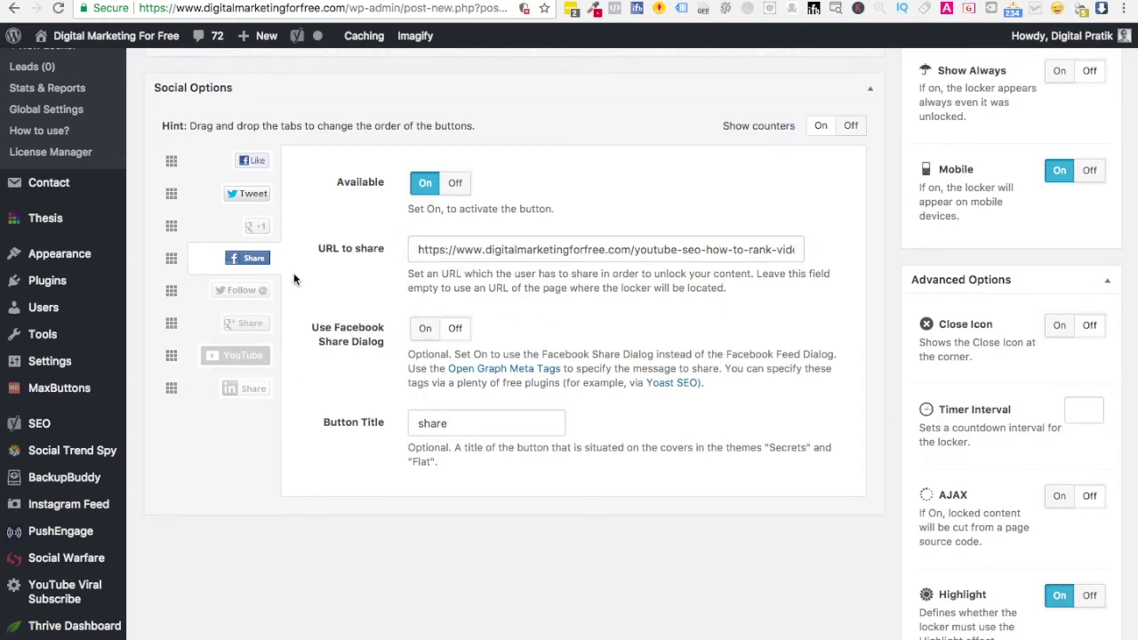
# Try the Twitter Follow button in the locker preview, and deactivate it again.
pyautogui.click(205, 291)
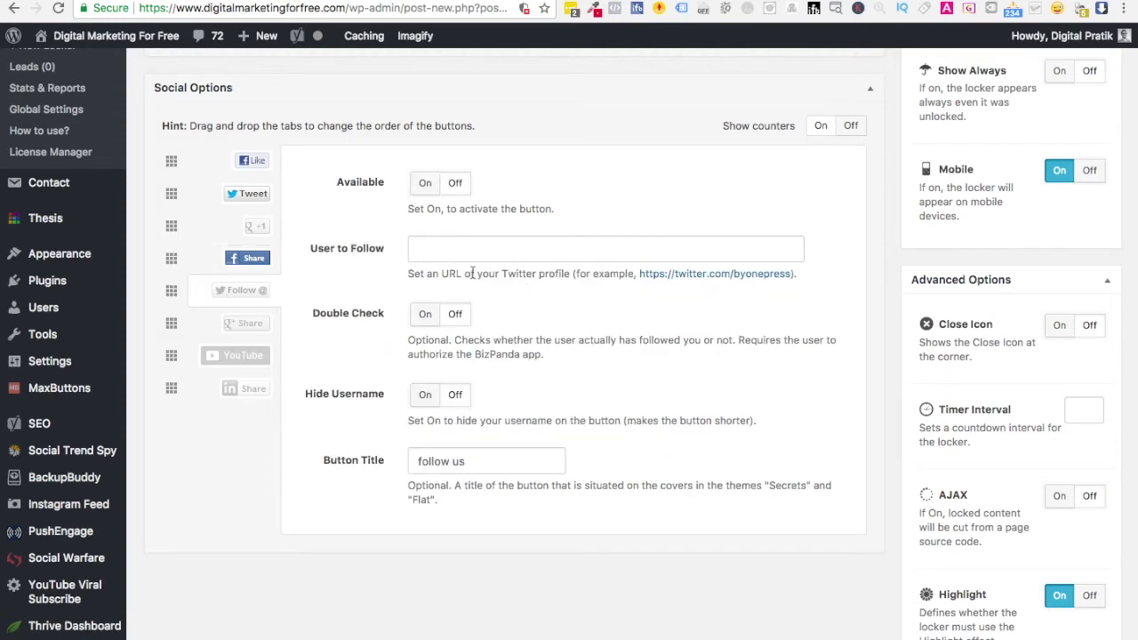
pyautogui.click(427, 183)
pyautogui.scroll(3, 450, 223)
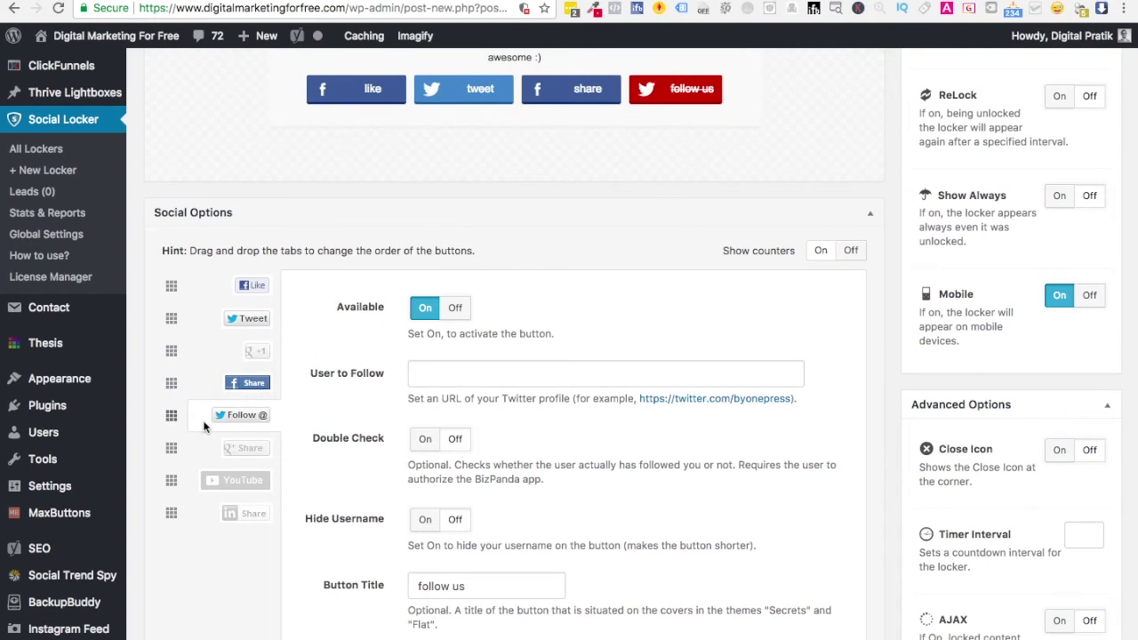
pyautogui.click(452, 313)
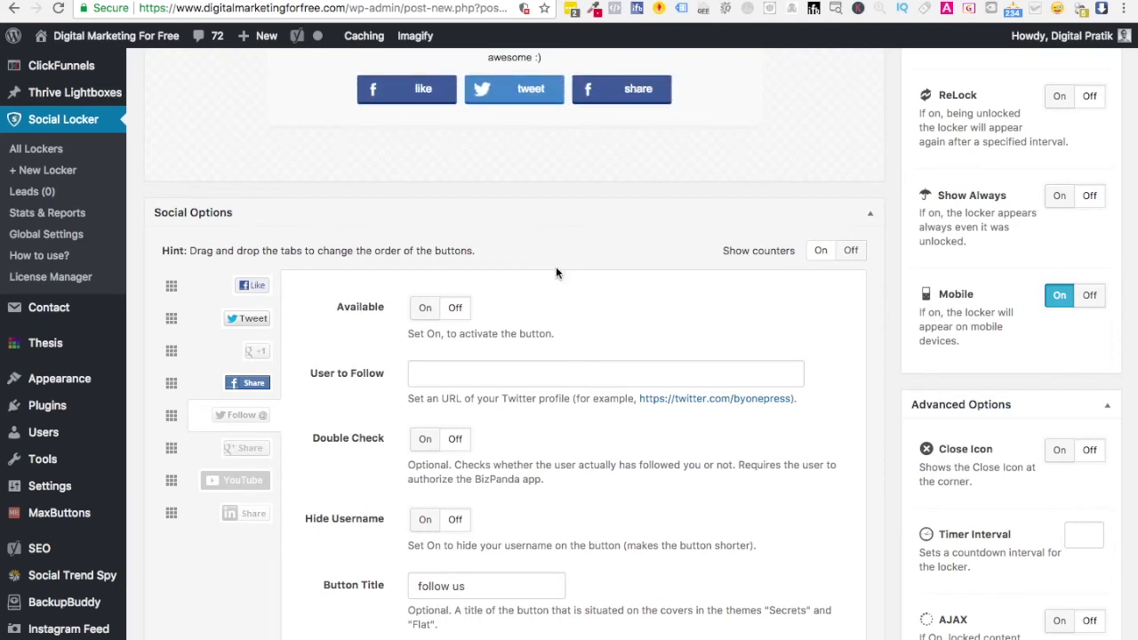
pyautogui.scroll(3, 556, 272)
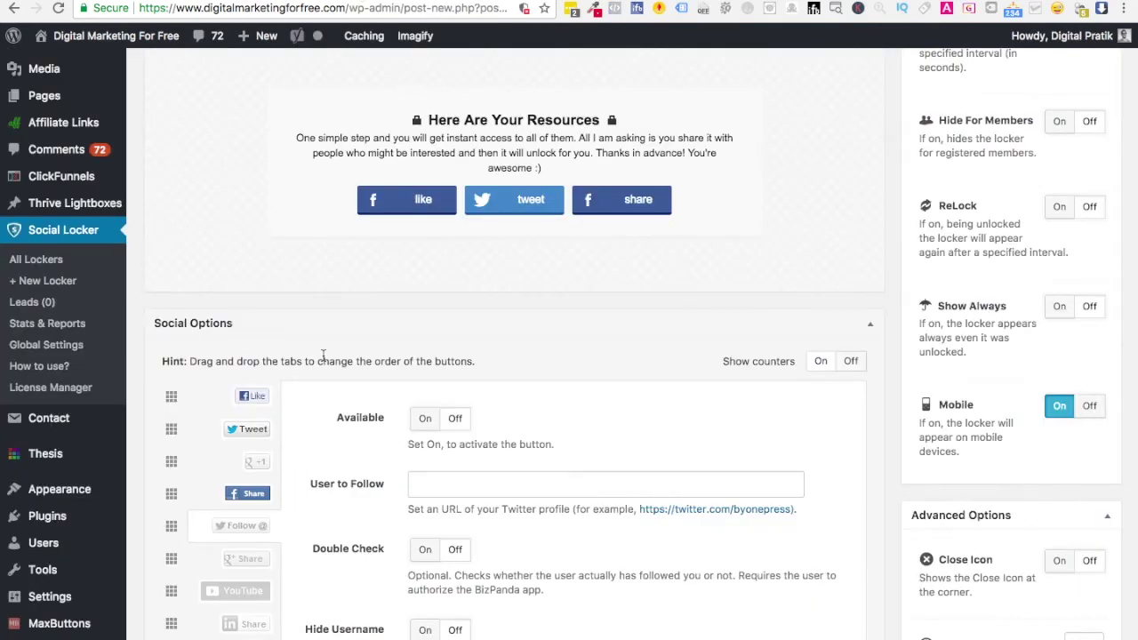
pyautogui.scroll(3, 323, 354)
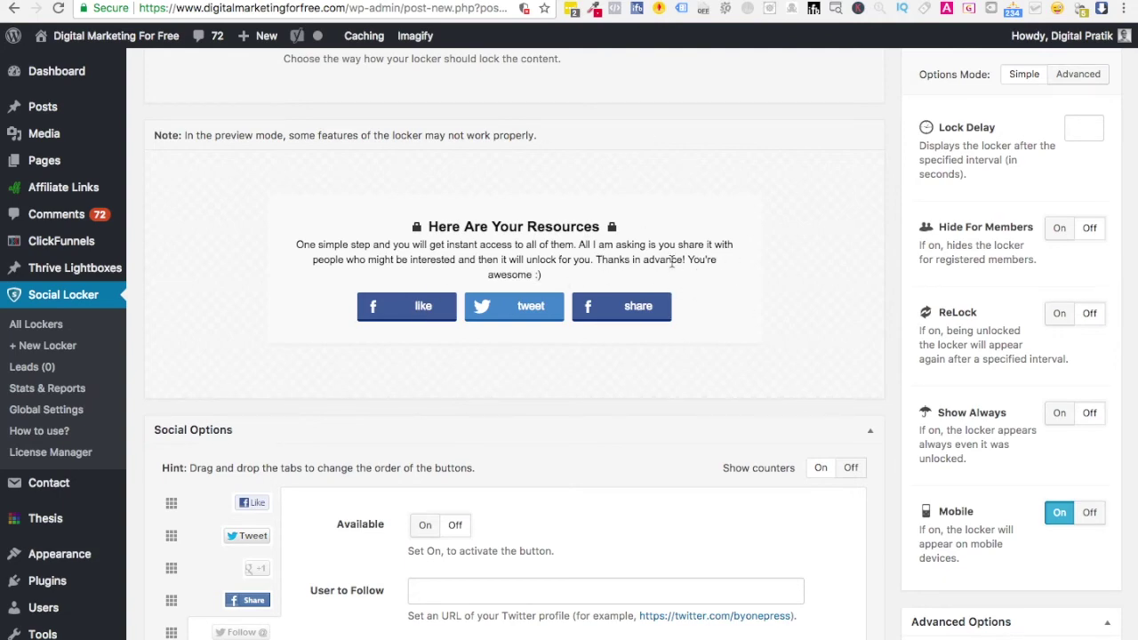
pyautogui.scroll(5, 672, 260)
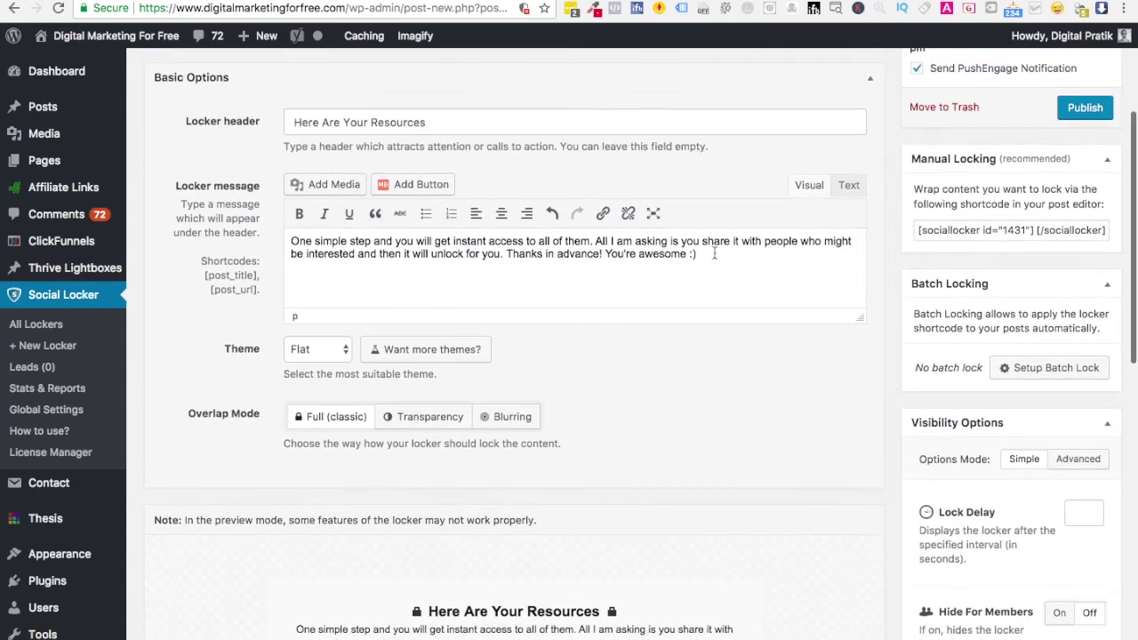
# Put "Thanks in advance! You're awesome :)" on its own line in the locker message and check the preview.
pyautogui.click(609, 255)
pyautogui.press('BackSpace')
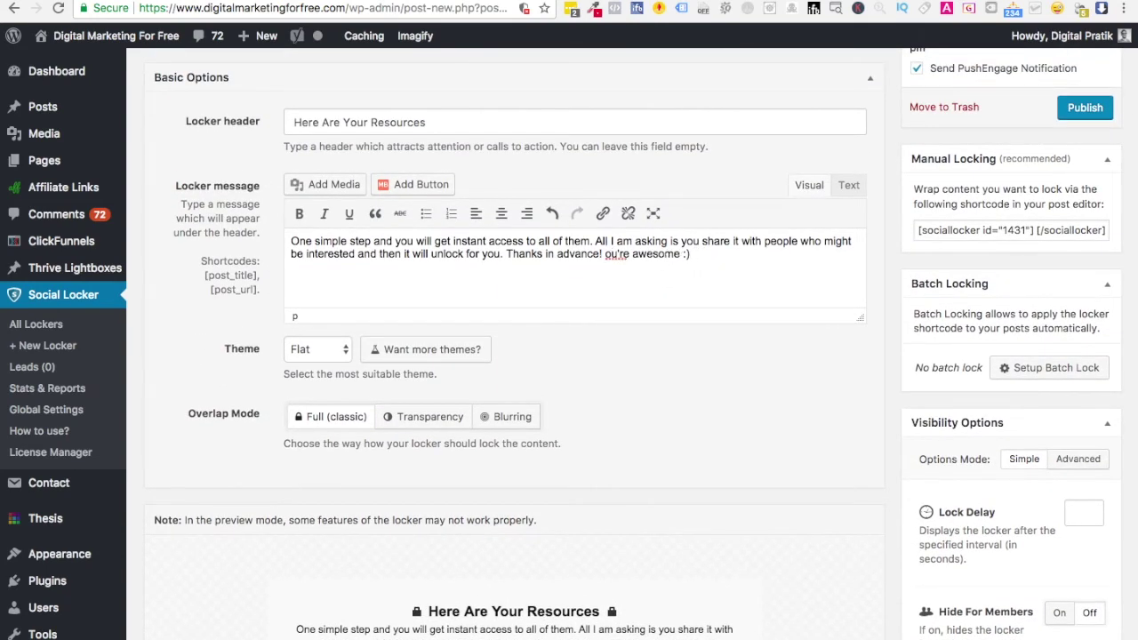
pyautogui.write('Y')
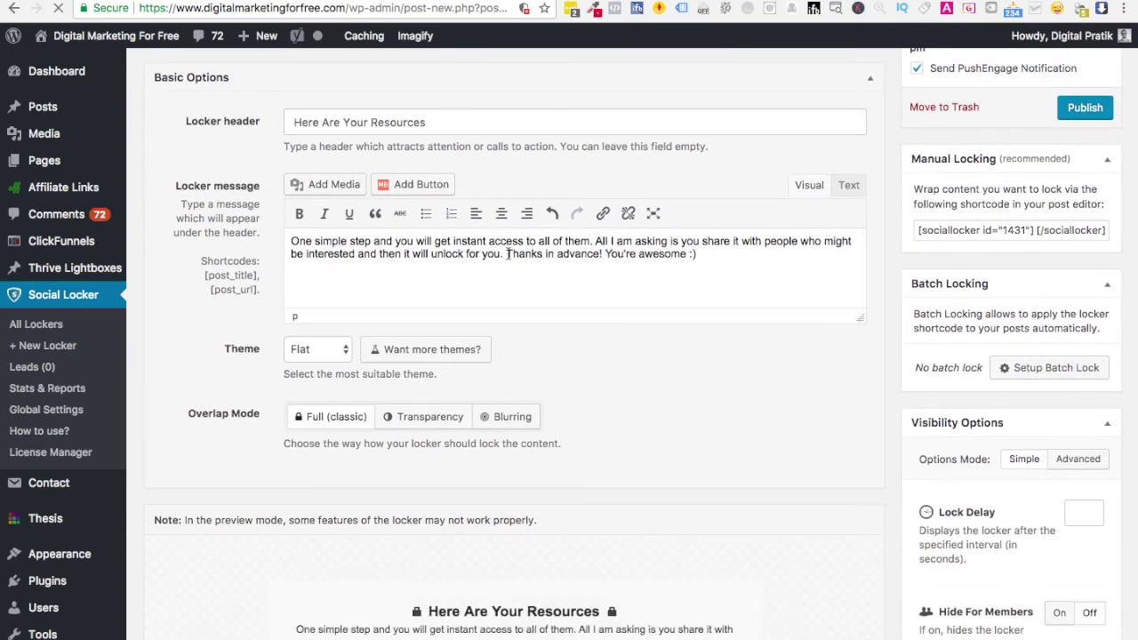
pyautogui.click(505, 255)
pyautogui.press('BackSpace')
pyautogui.press('Return')
pyautogui.scroll(-5, 656, 480)
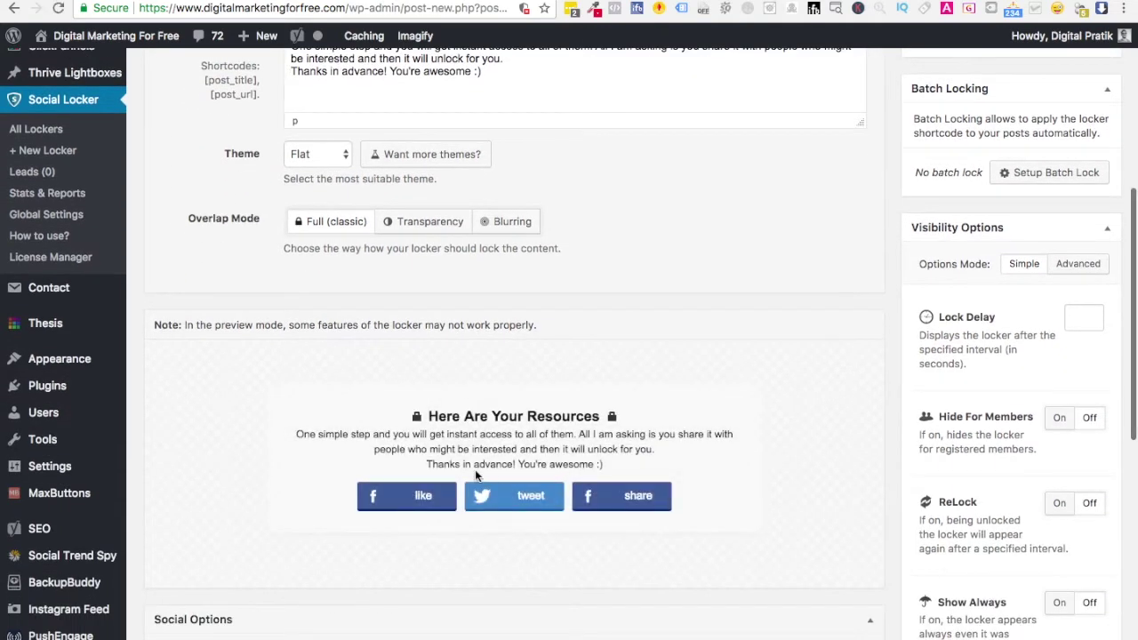
pyautogui.scroll(5, 602, 455)
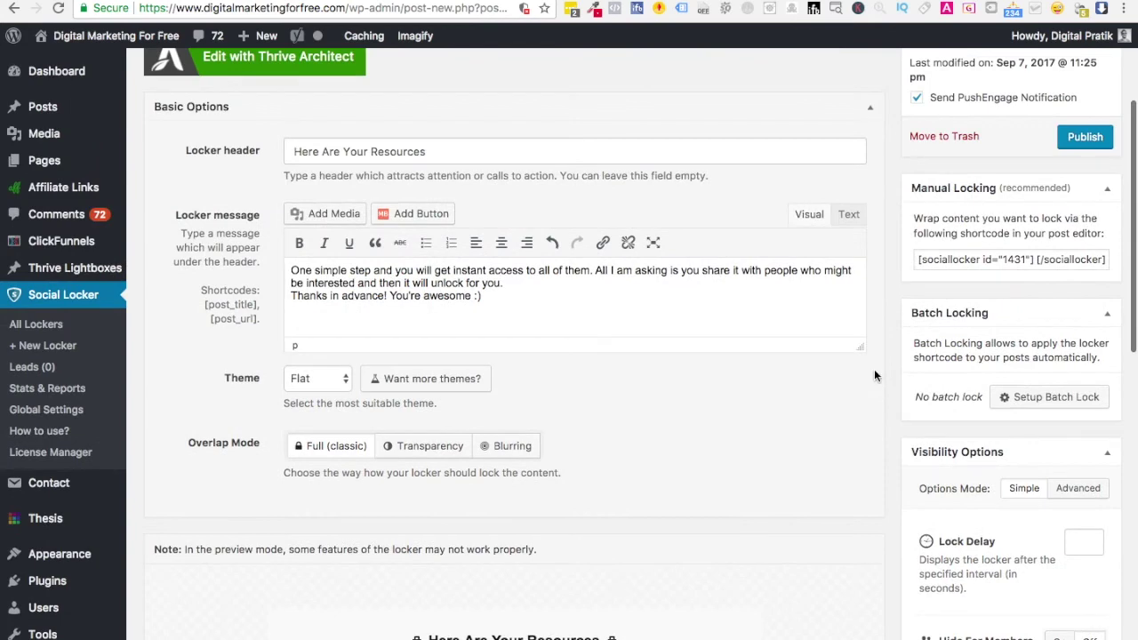
# Turn on Show Always in the locker's visibility options and dismiss the Facebook password notification.
pyautogui.scroll(-5, 929, 482)
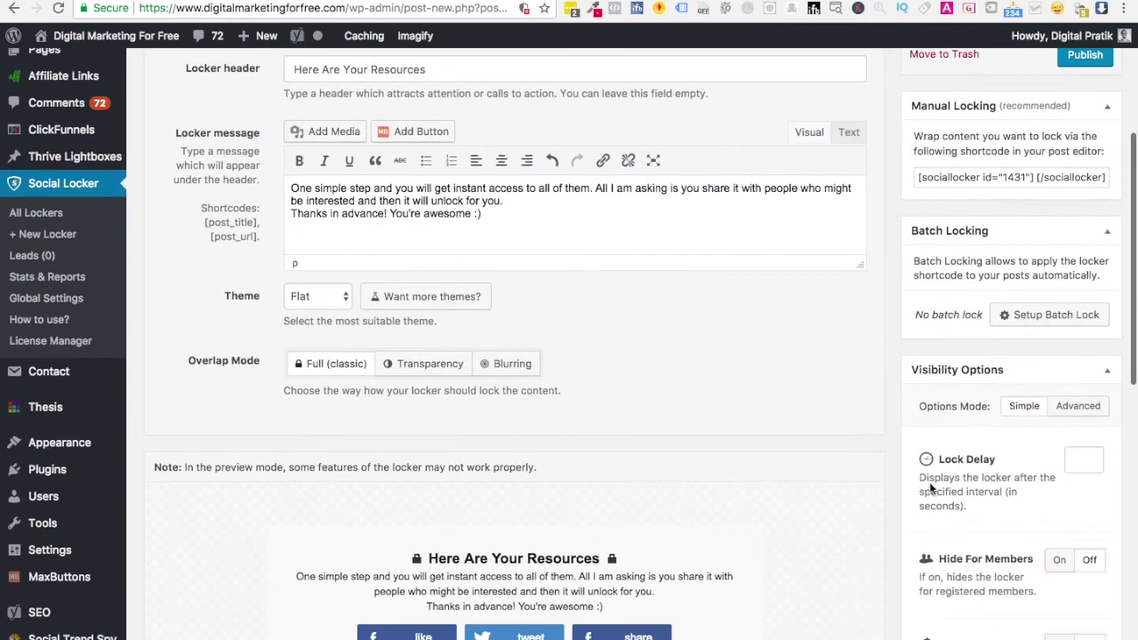
pyautogui.scroll(-2, 929, 488)
pyautogui.click(1059, 524)
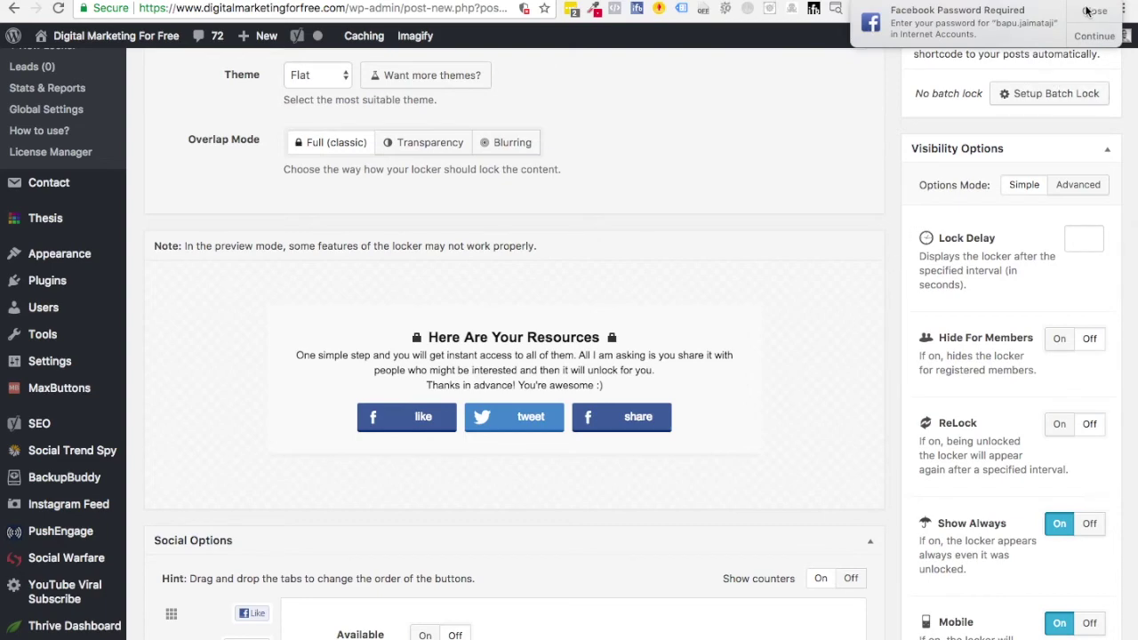
pyautogui.click(1092, 12)
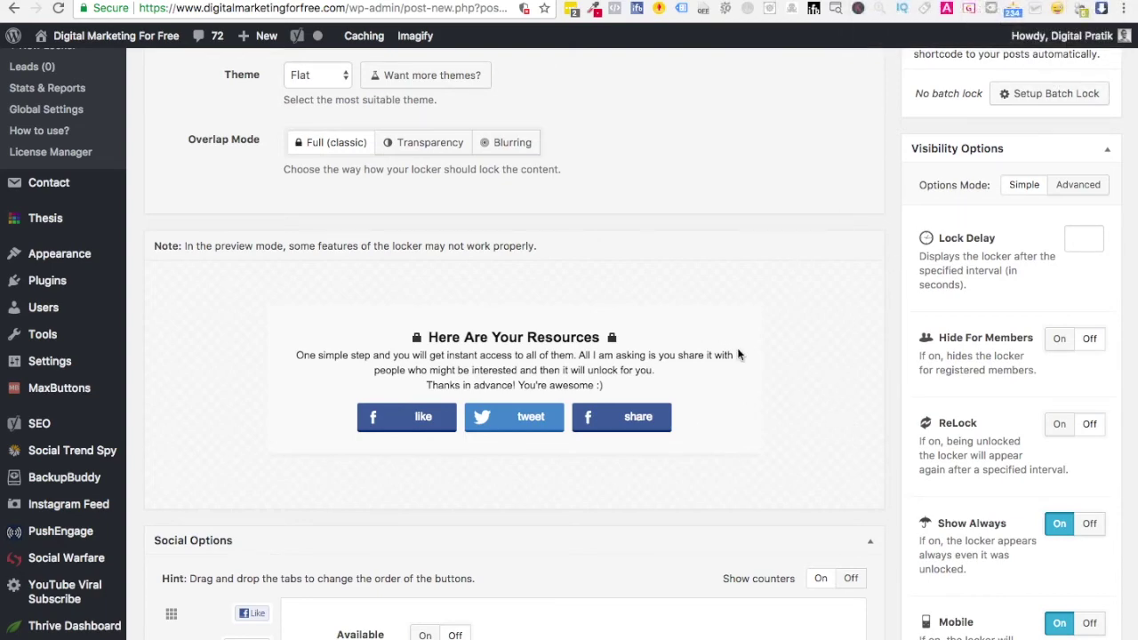
# Publish the YouTube SEO Article 3 Resource Locker with its PushEngage notification disabled.
pyautogui.scroll(6, 737, 354)
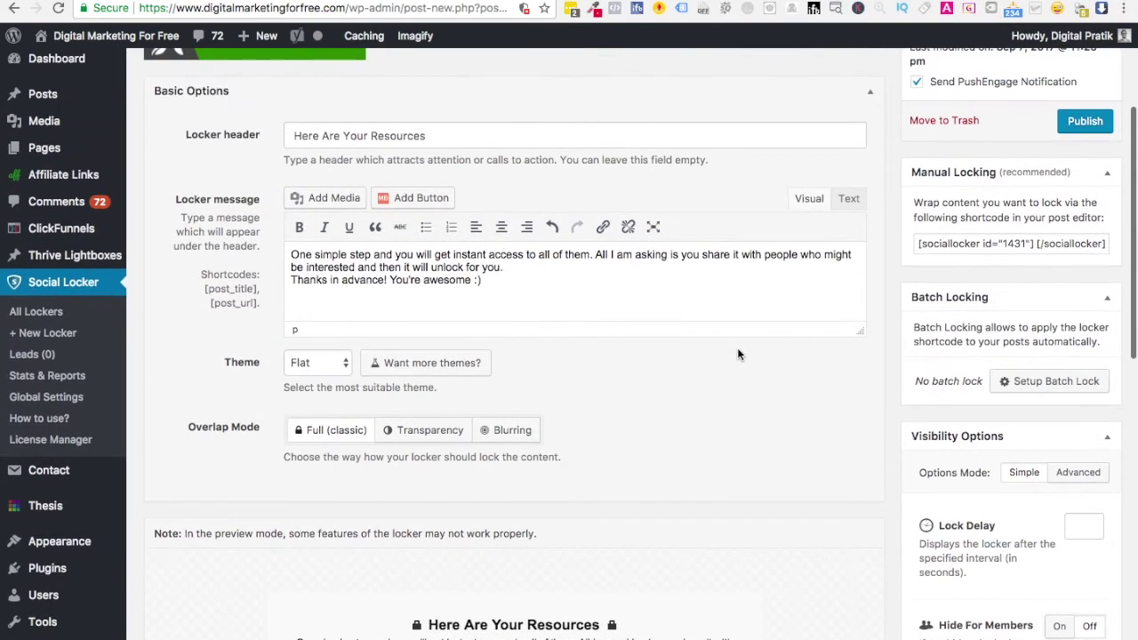
pyautogui.scroll(5, 737, 353)
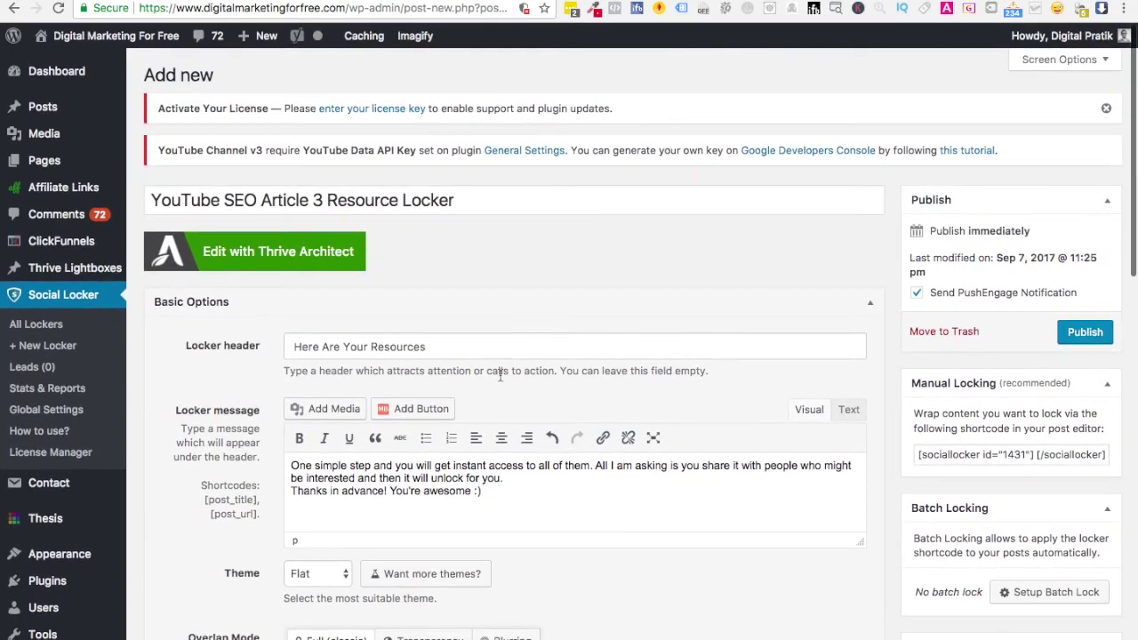
pyautogui.click(916, 294)
pyautogui.click(1080, 332)
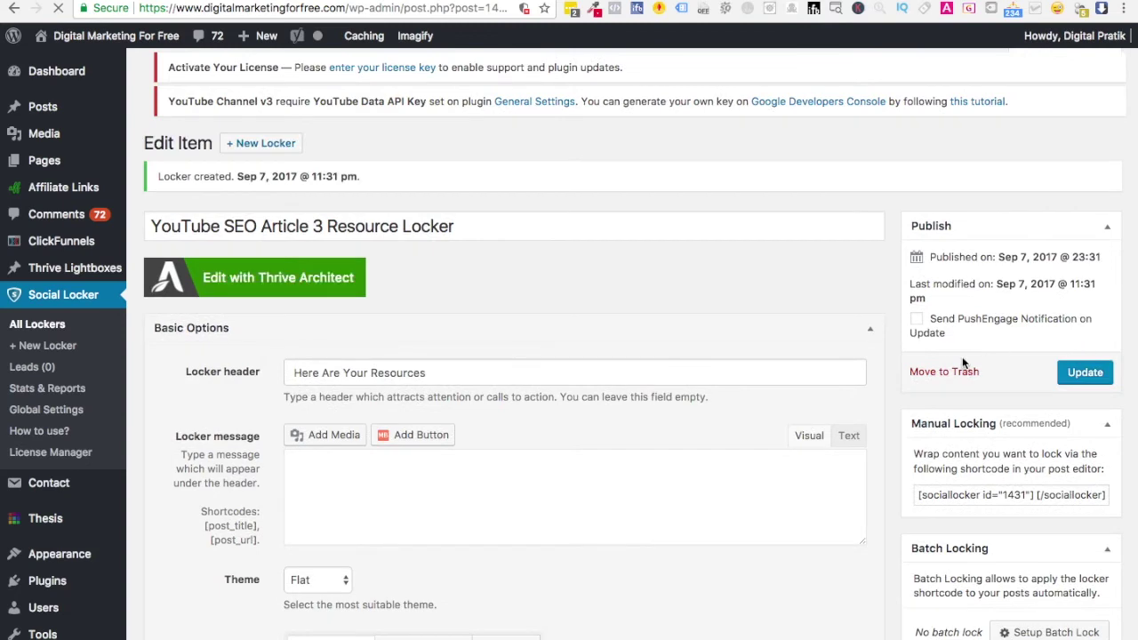
# Copy the locker's shortcode, [sociallocker id="1431"] [/sociallocker], into a new paragraph under "Resources mentioned in the video:" in the YouTube SEO post.
pyautogui.scroll(-2, 792, 387)
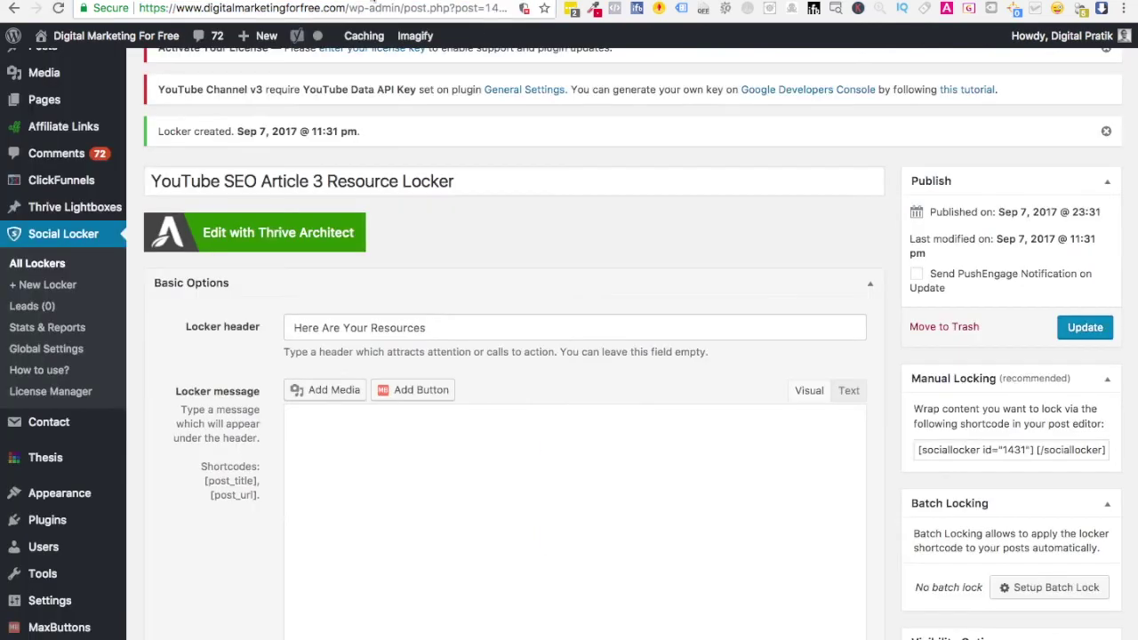
pyautogui.click(957, 450)
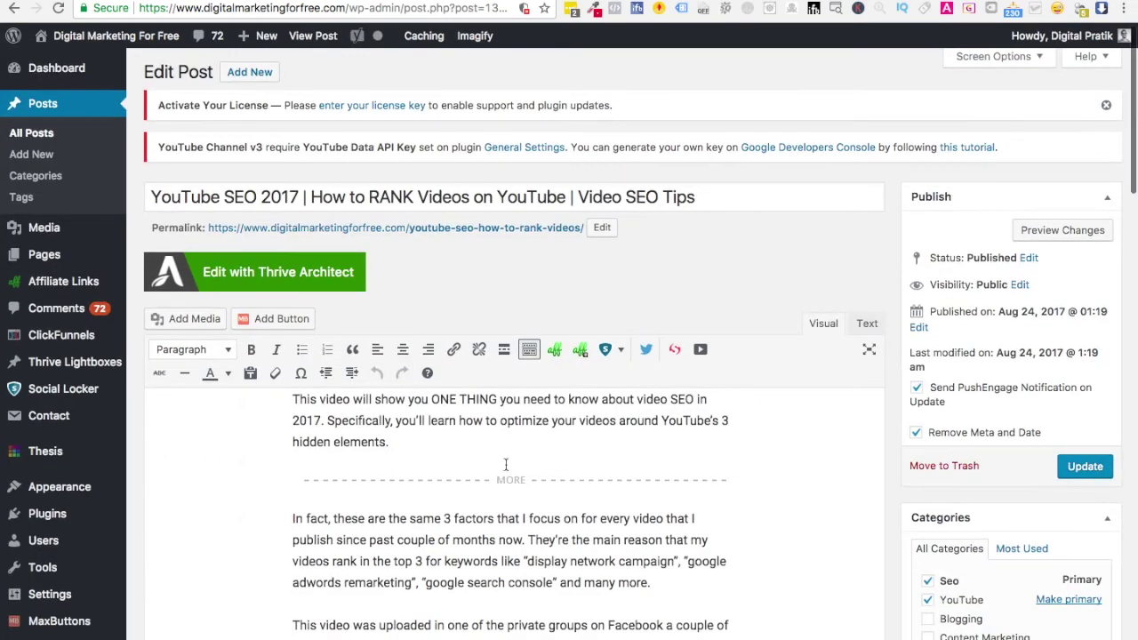
pyautogui.scroll(-1, 506, 465)
pyautogui.scroll(-8, 506, 465)
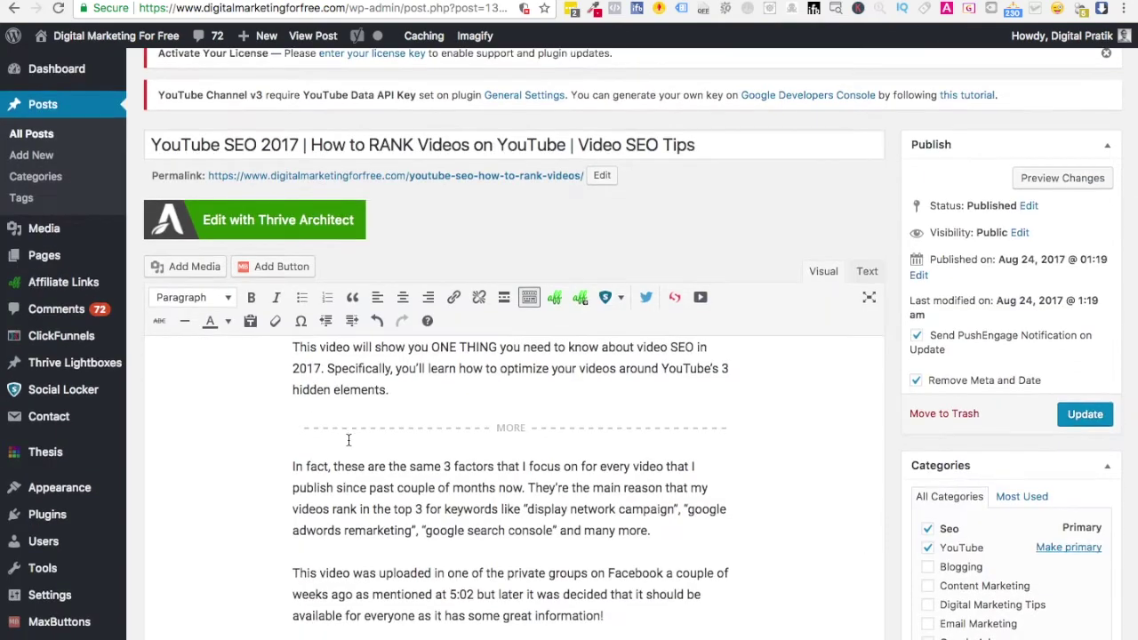
pyautogui.scroll(-5, 348, 444)
pyautogui.scroll(-6, 347, 444)
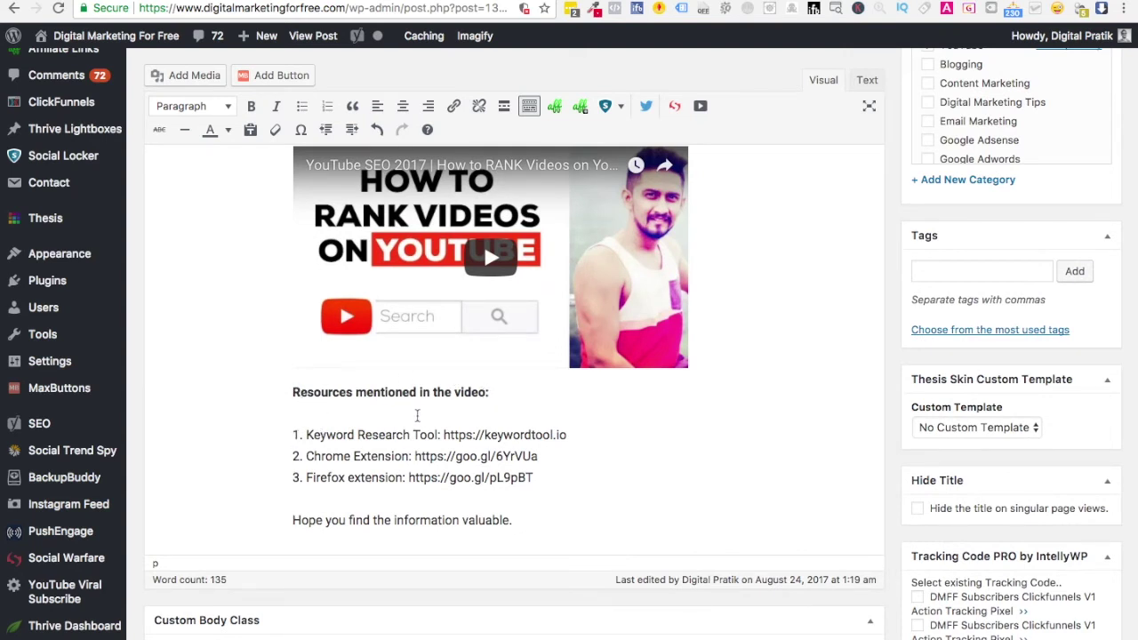
pyautogui.click(298, 413)
pyautogui.press('Return')
pyautogui.press('Return')
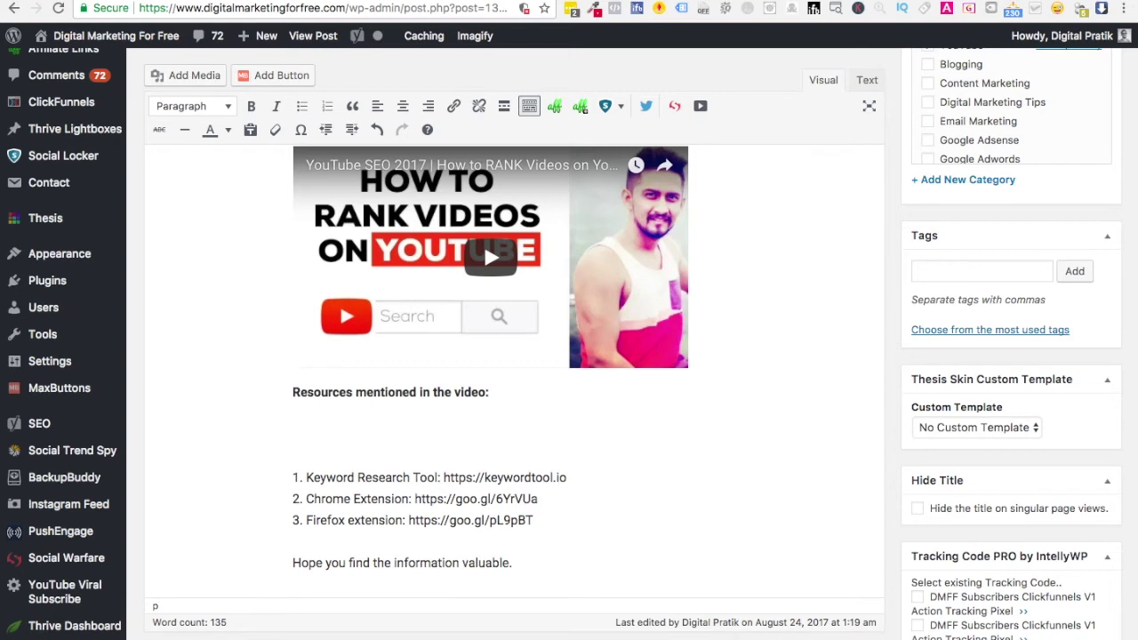
pyautogui.write('[sociallocker id="1431"][/sociallocker]')
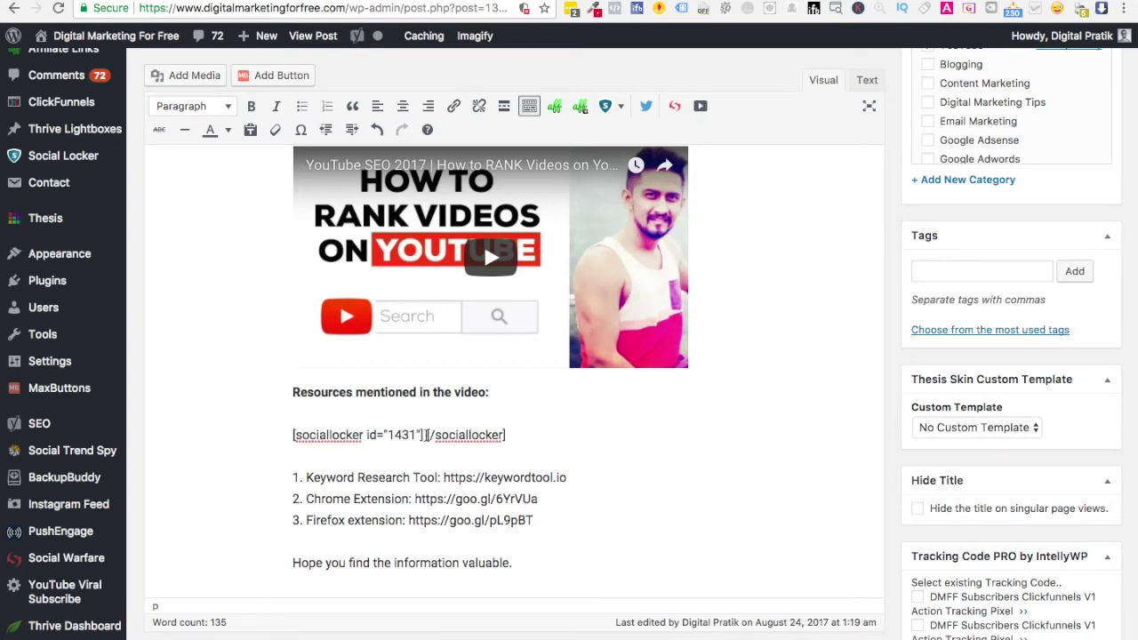
# Move the closing [/sociallocker] tag to its own paragraph below the Firefox extension resource, so the shortcode encloses all three resources.
pyautogui.moveTo(426, 435); pyautogui.dragTo(541, 436)
pyautogui.click(428, 434)
pyautogui.doubleClick(435, 434)
pyautogui.moveTo(511, 435); pyautogui.dragTo(427, 433)
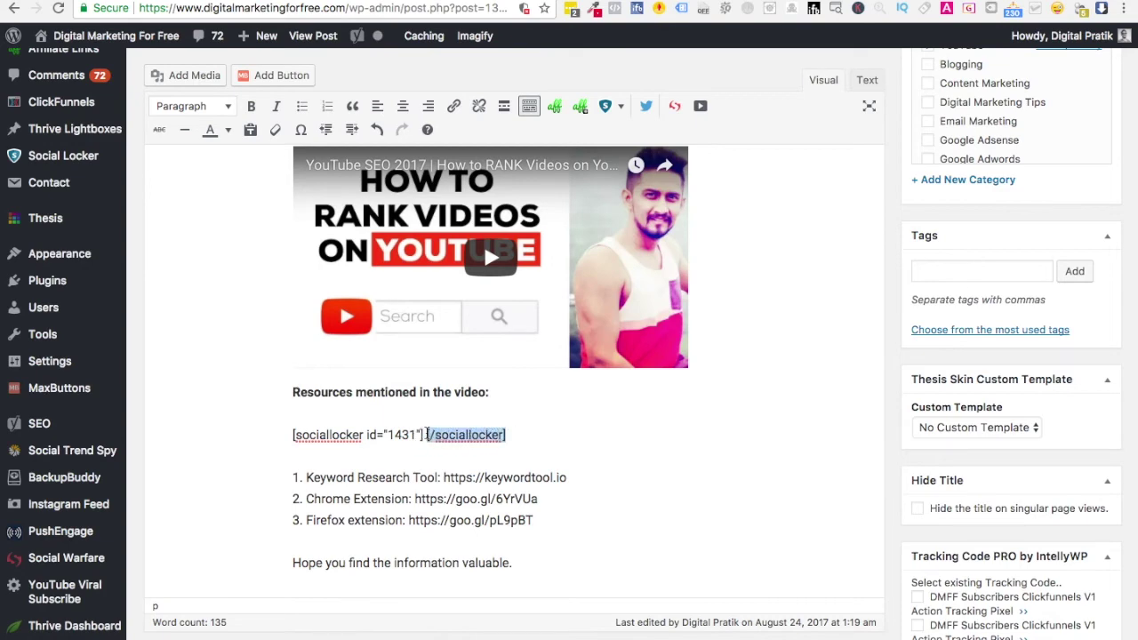
pyautogui.press('super+x')
pyautogui.scroll(-3, 483, 241)
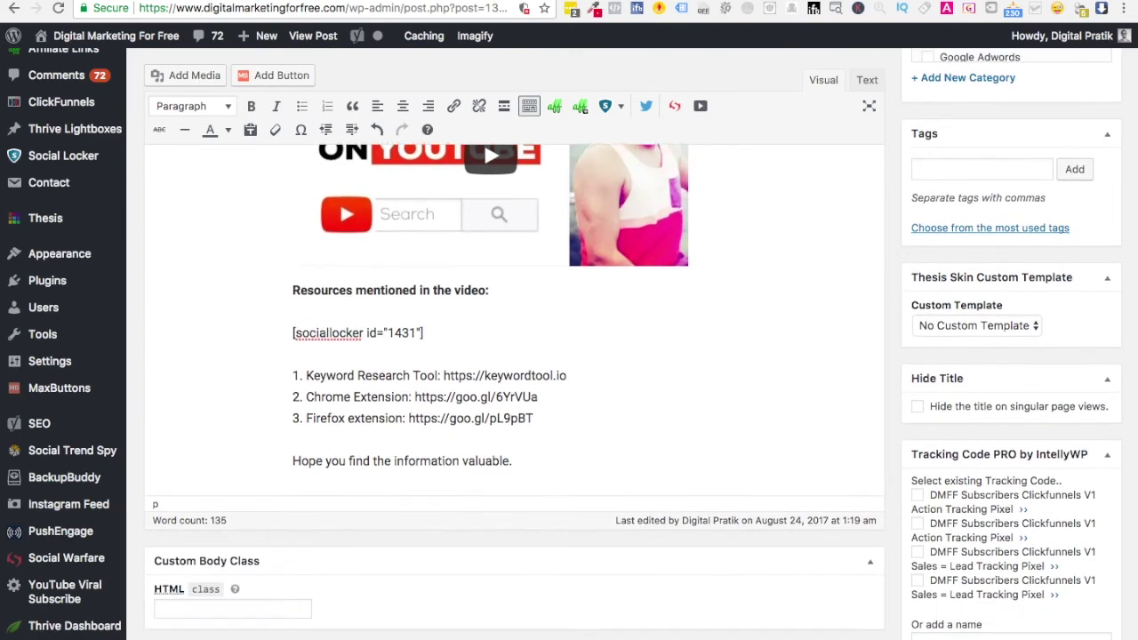
pyautogui.press('Return')
pyautogui.press('Return')
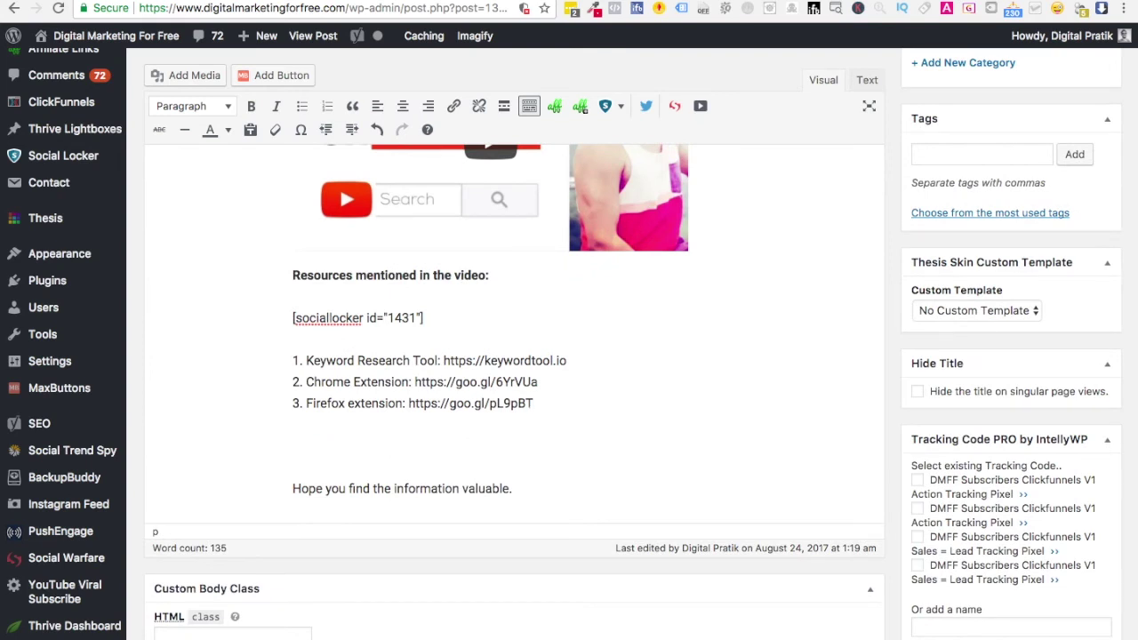
pyautogui.press('super+v')
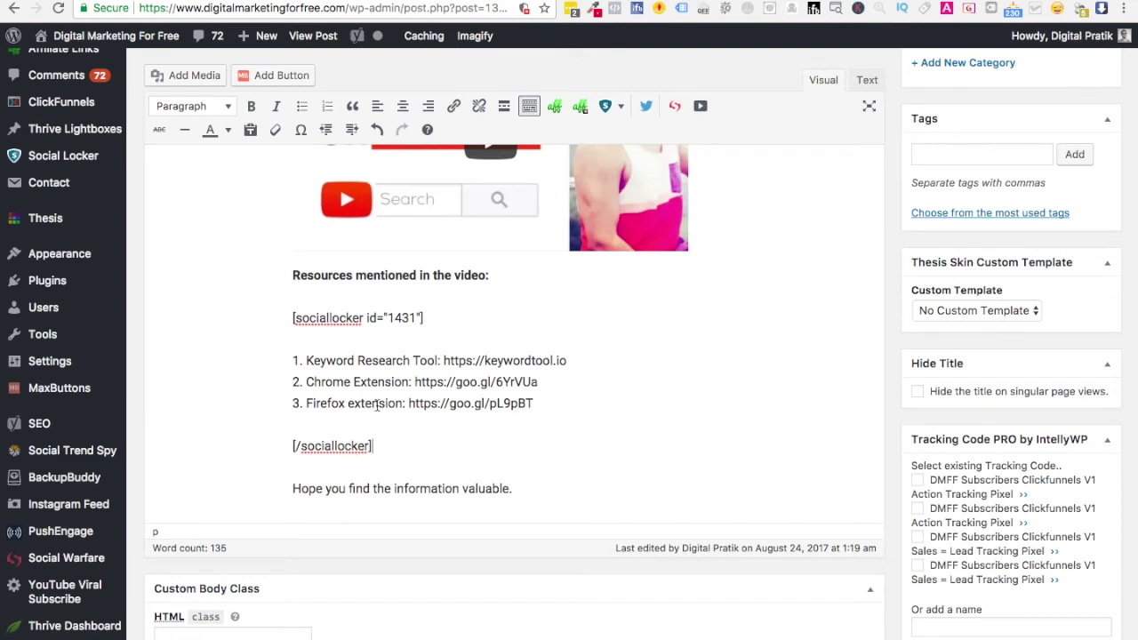
# Try the Heading 3 style on "Resources mentioned in the video:" and restore it to Paragraph.
pyautogui.tripleClick(377, 276)
pyautogui.click(202, 107)
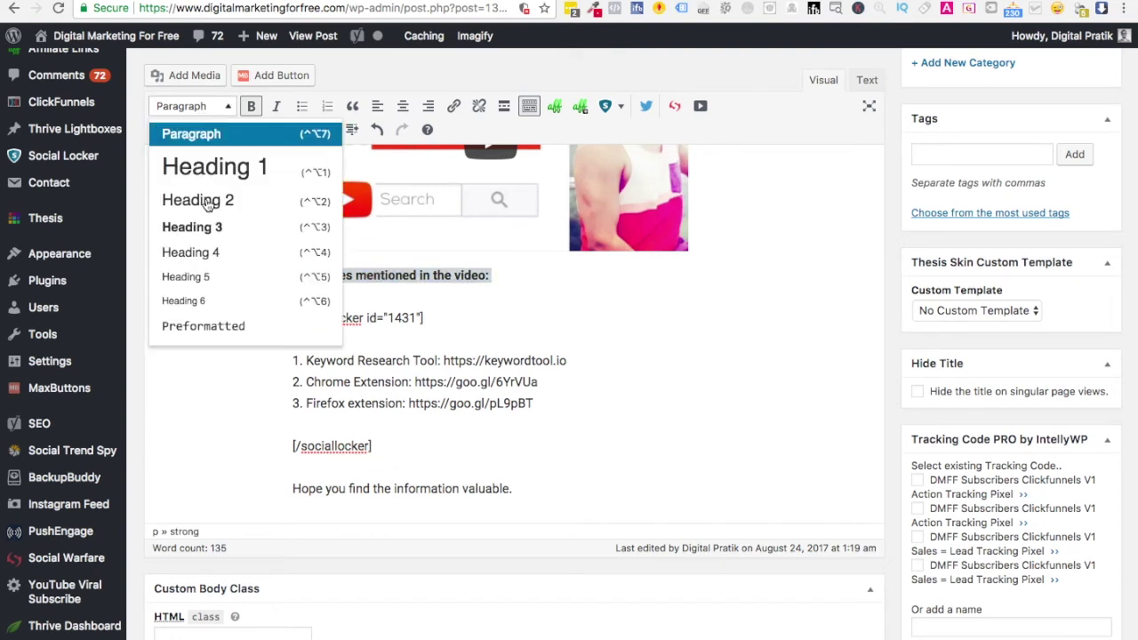
pyautogui.click(214, 229)
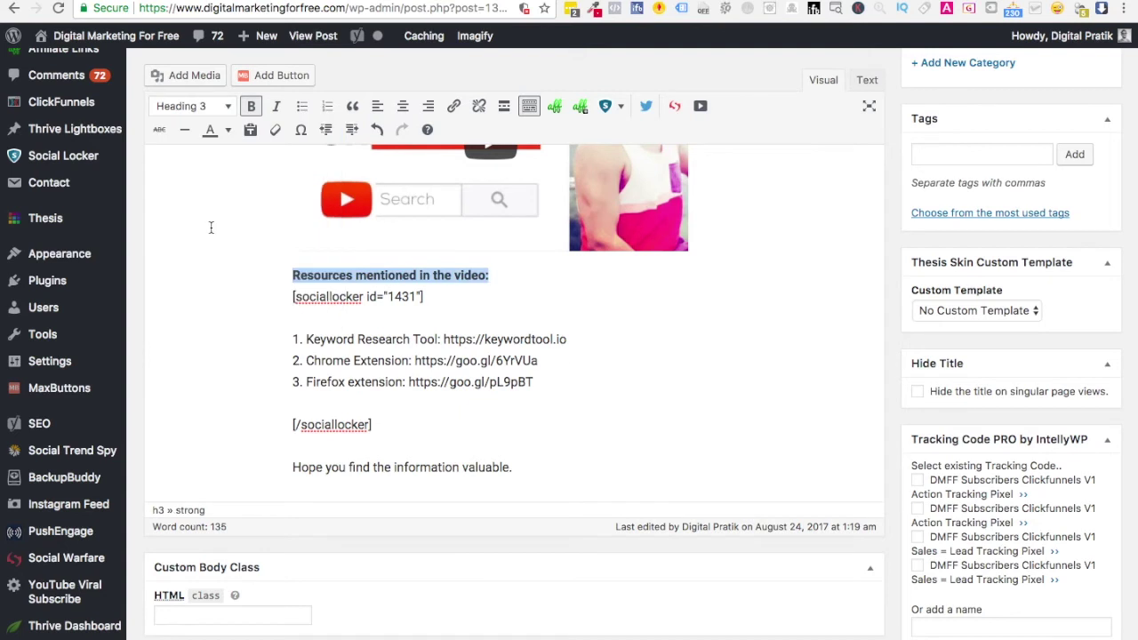
pyautogui.click(203, 107)
pyautogui.click(204, 135)
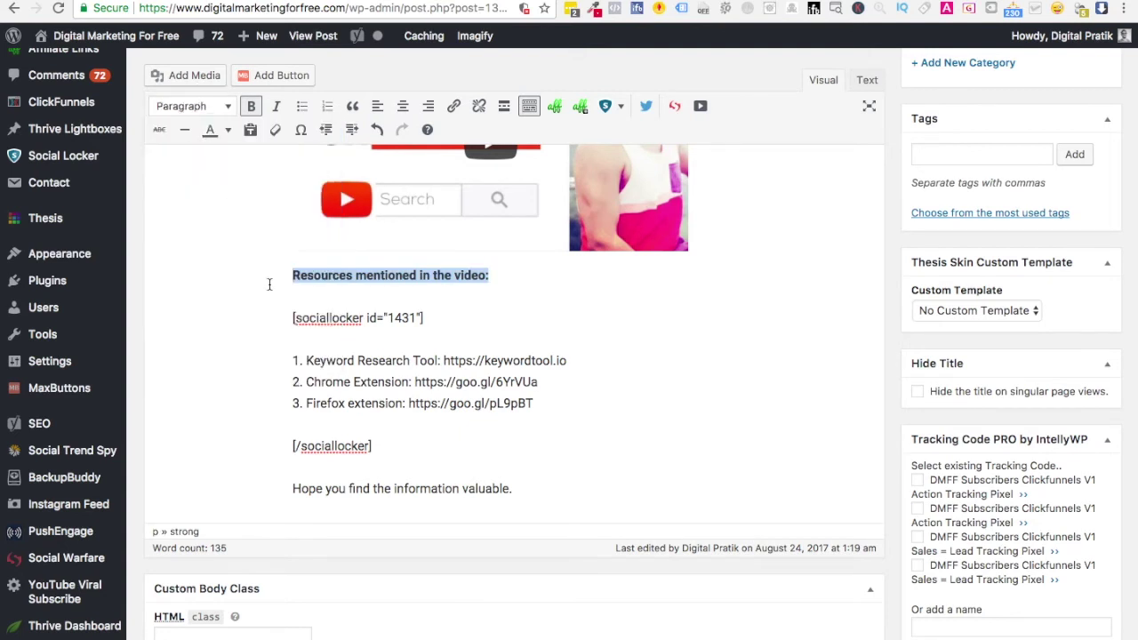
pyautogui.click(394, 381)
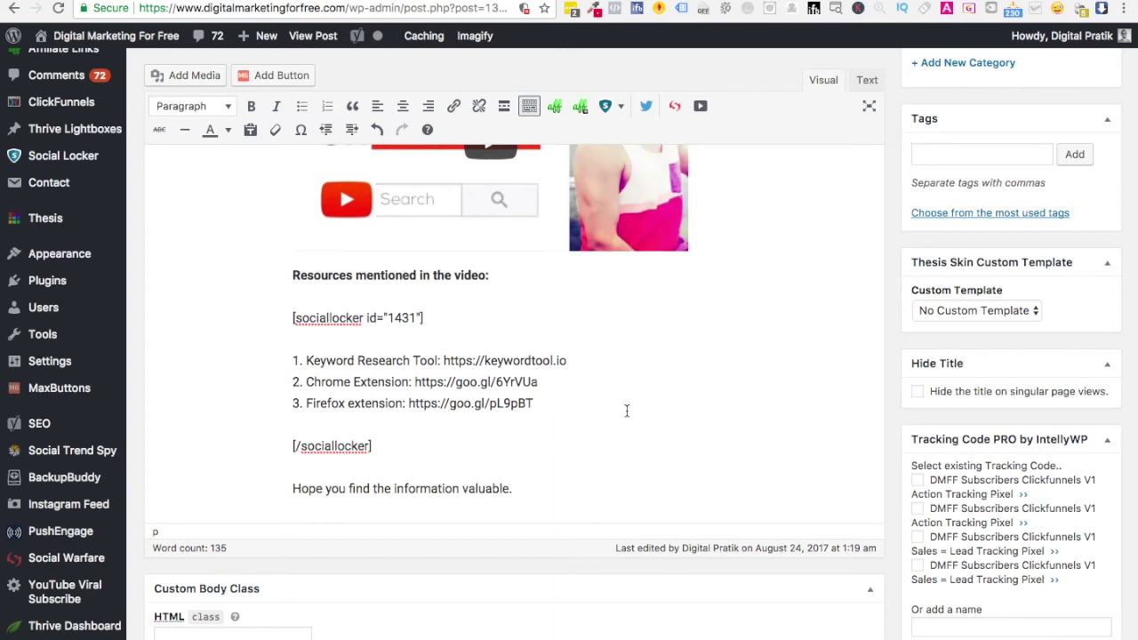
# Update the YouTube SEO post to save the locked resources section.
pyautogui.scroll(10, 626, 409)
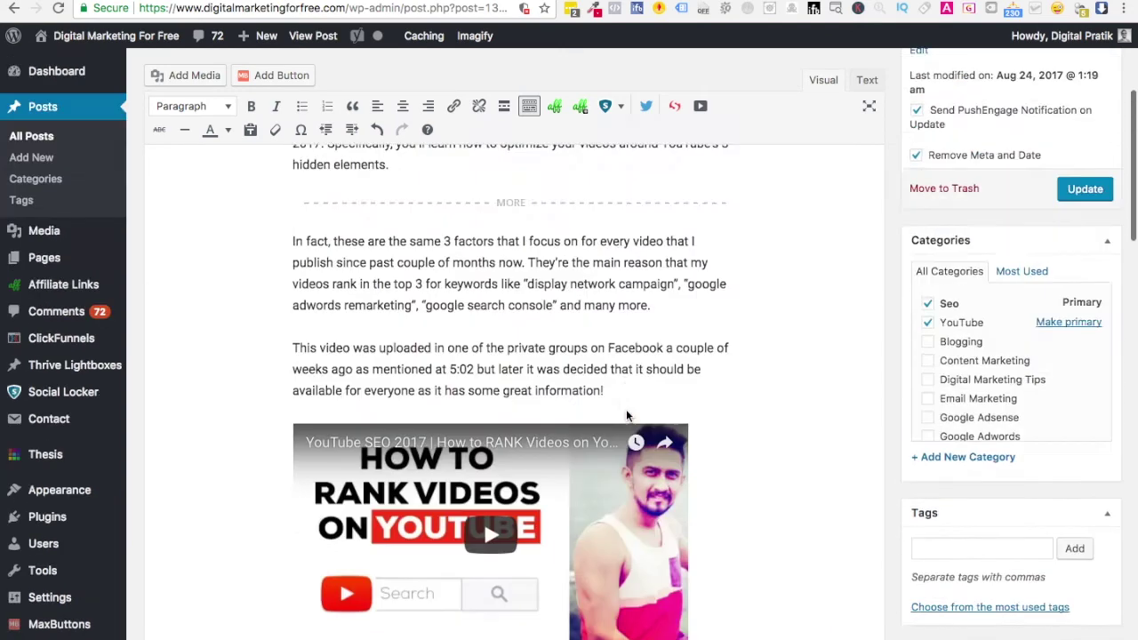
pyautogui.scroll(-1, 912, 461)
pyautogui.scroll(-1, 912, 462)
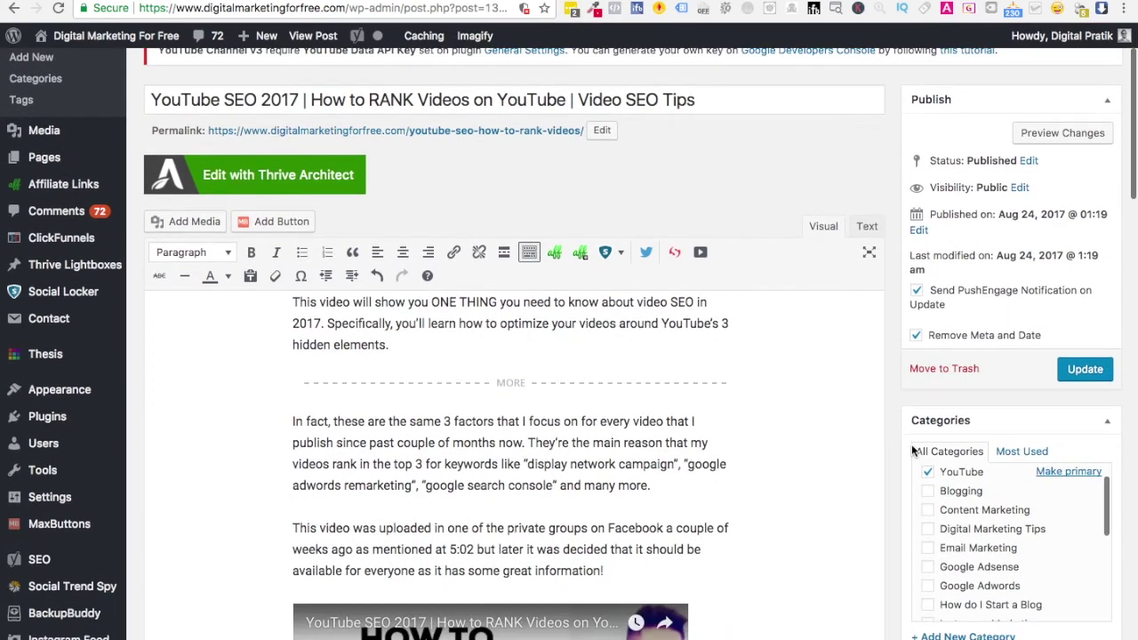
pyautogui.click(1083, 370)
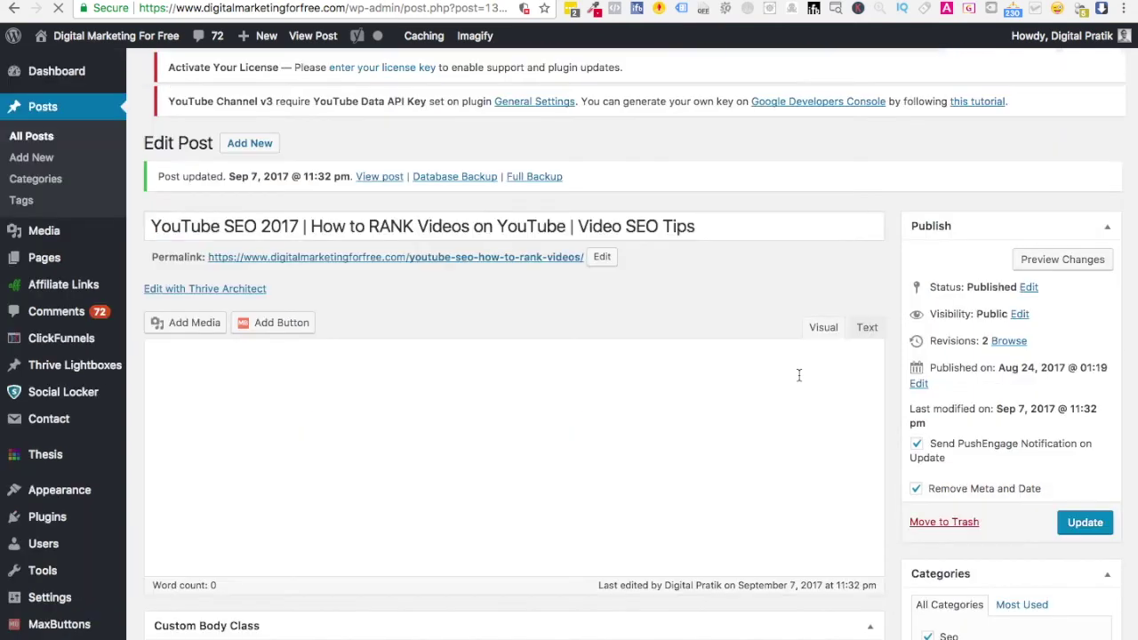
# Open the article's live page and test the Facebook Share button in the resource locker below the video.
pyautogui.click(508, 274)
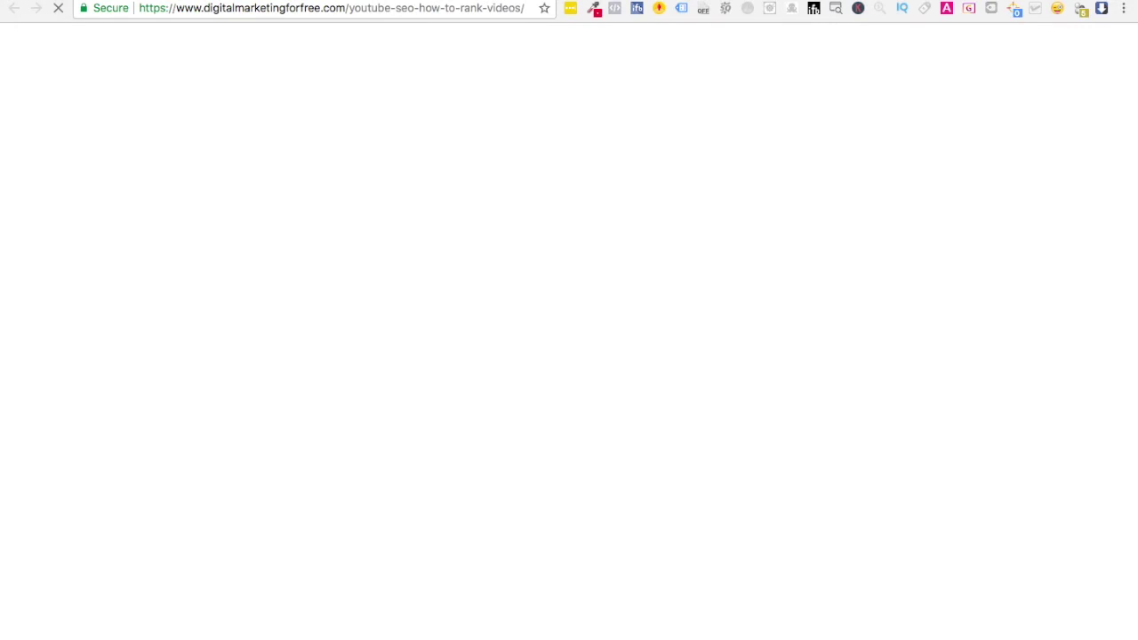
pyautogui.scroll(-3, 402, 381)
pyautogui.scroll(-8, 402, 381)
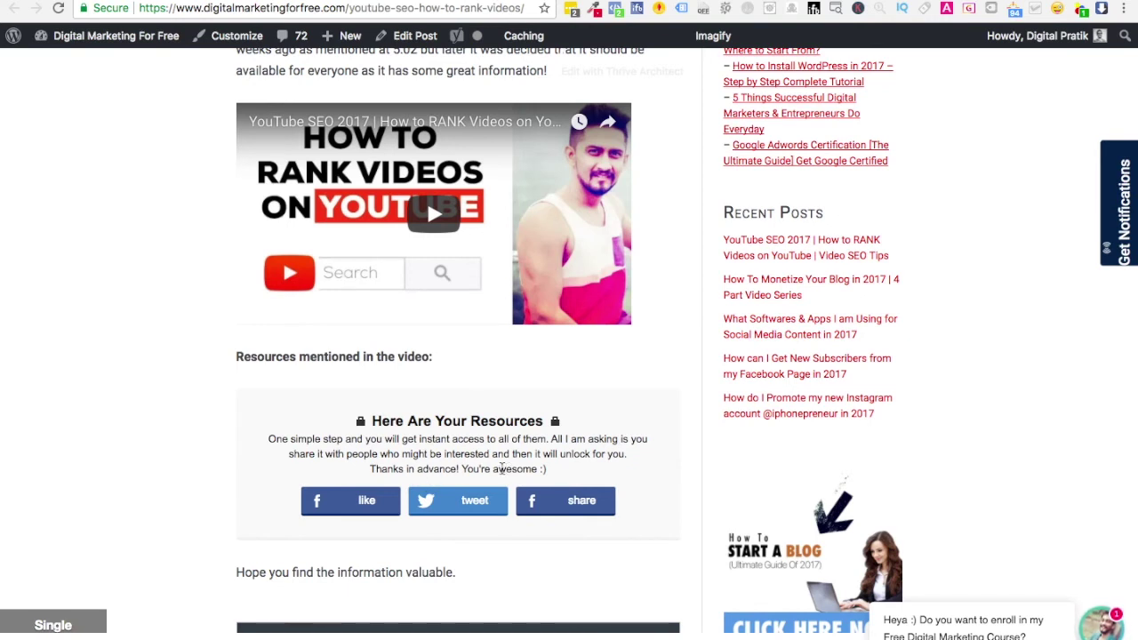
pyautogui.moveTo(324, 508)
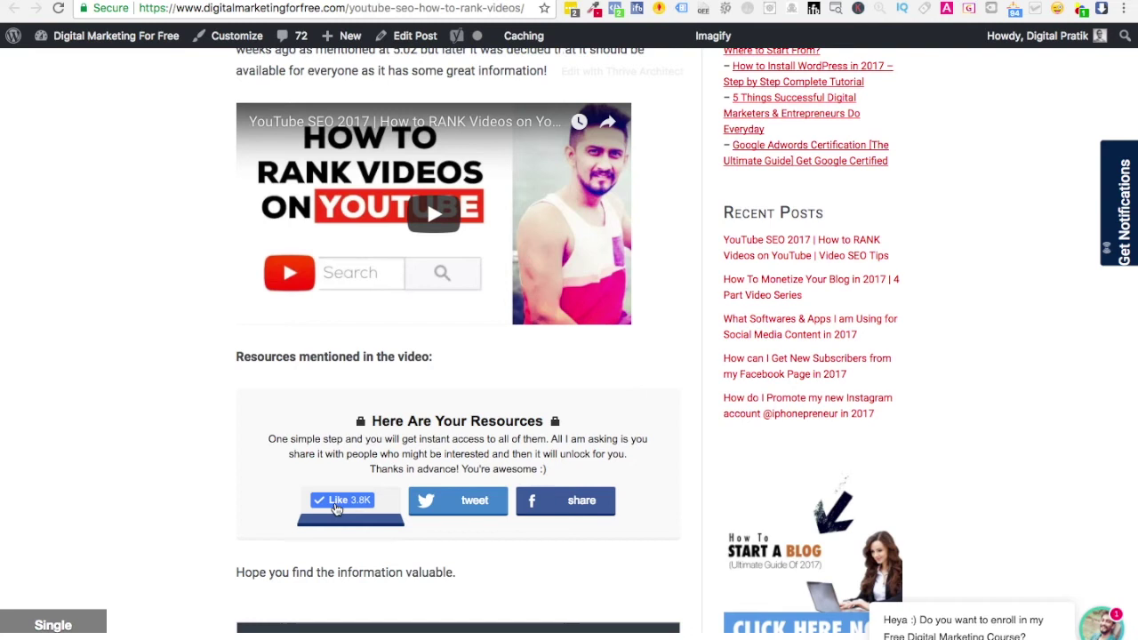
pyautogui.click(549, 503)
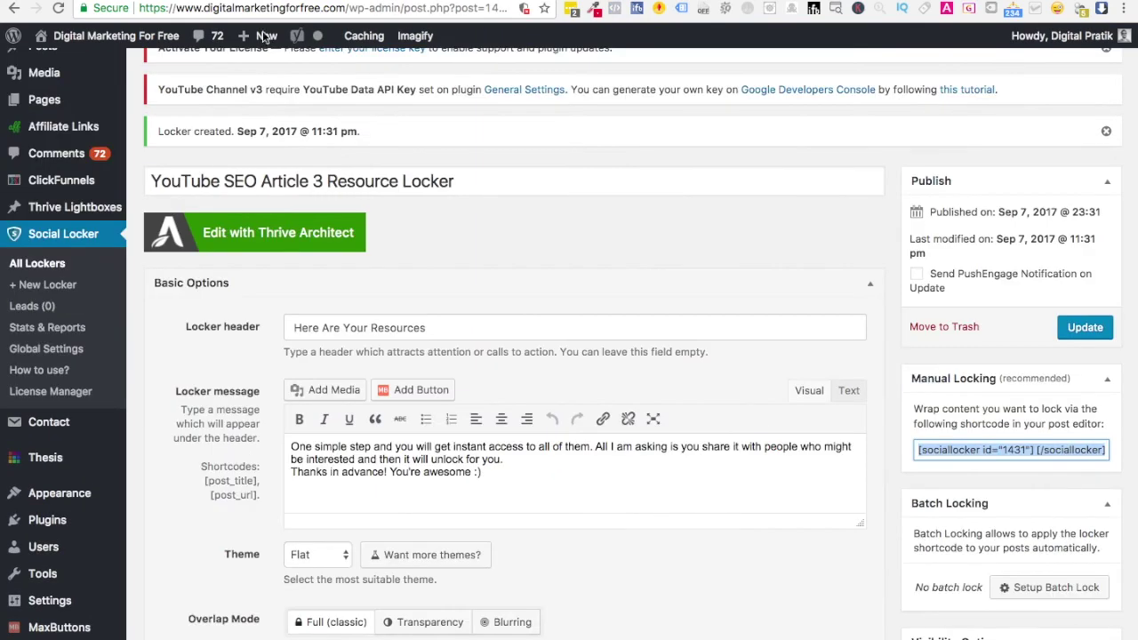
# Open the list of all lockers and review the unlock statistics for each one.
pyautogui.click(50, 265)
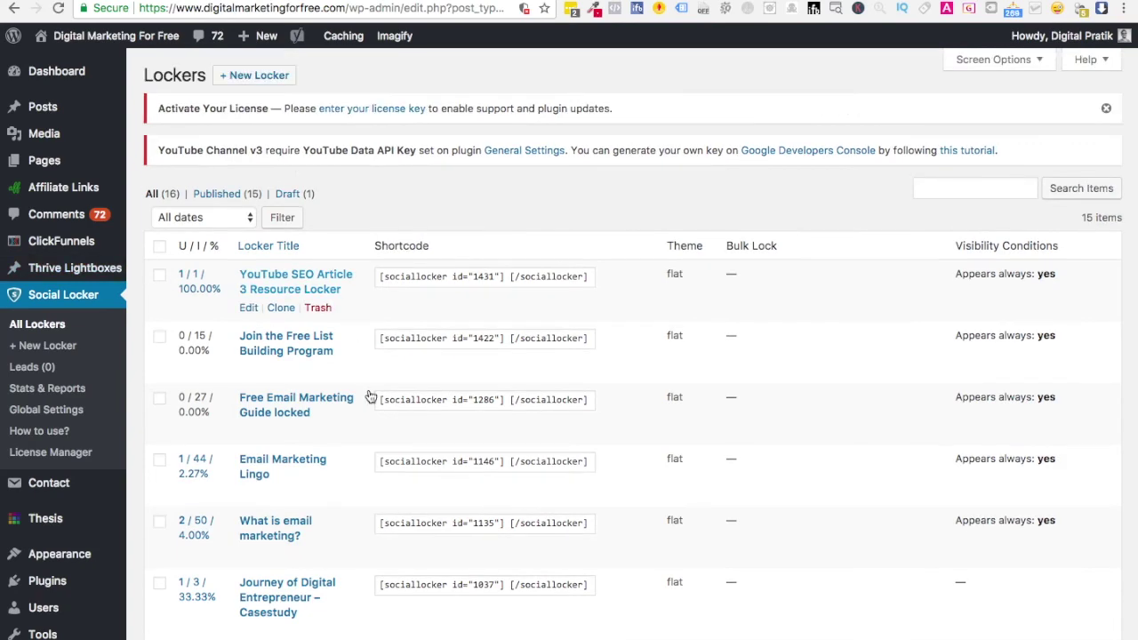
pyautogui.scroll(-5, 369, 394)
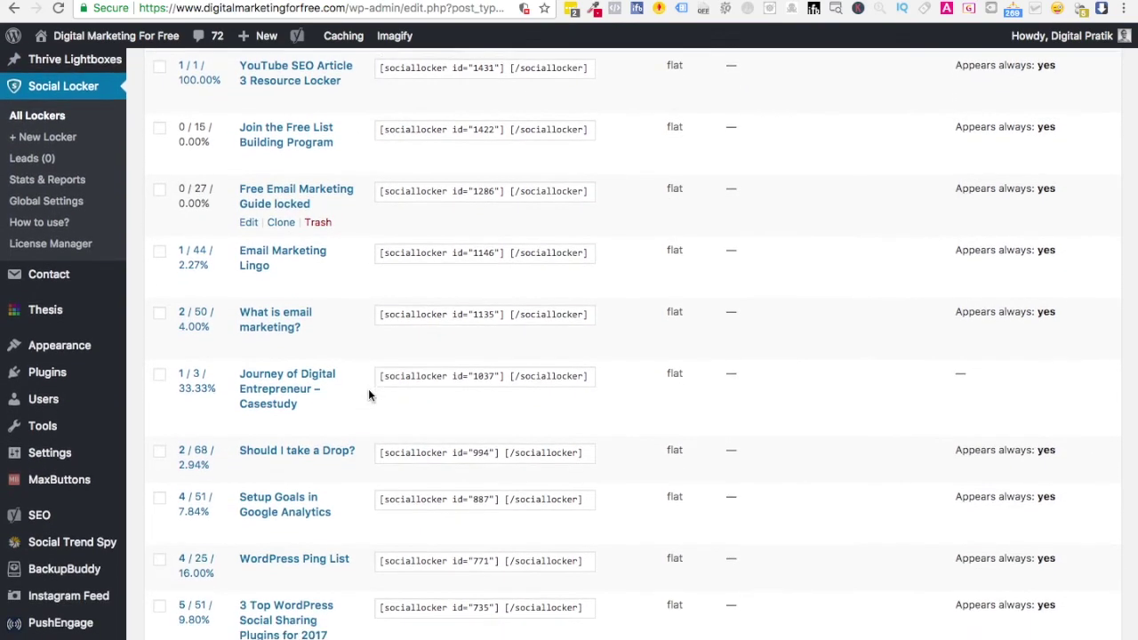
pyautogui.scroll(-3, 369, 394)
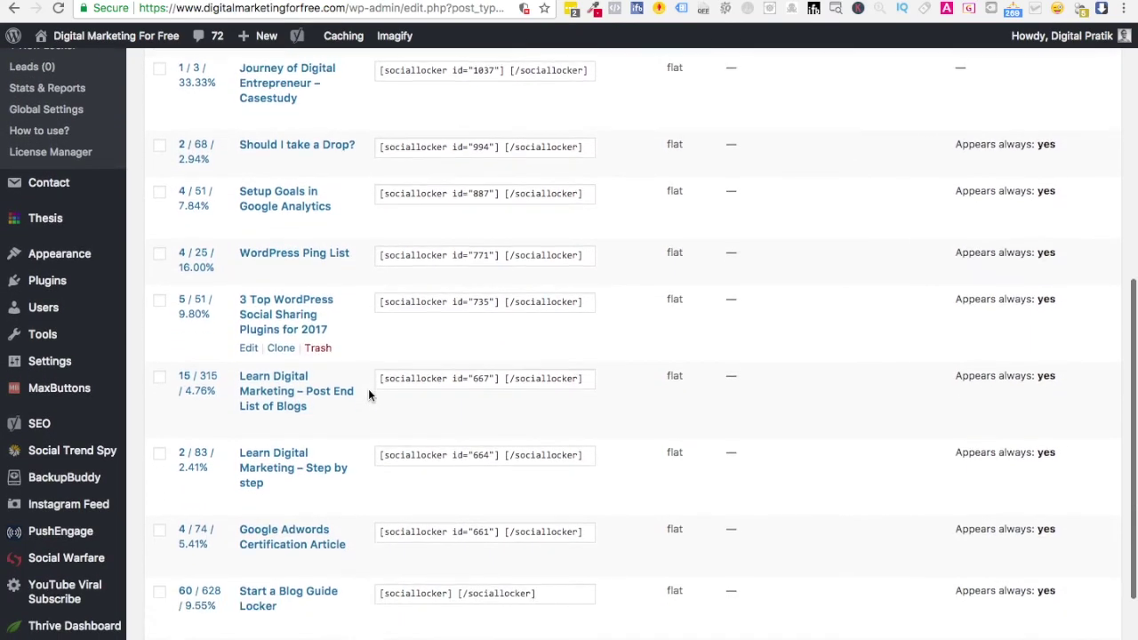
pyautogui.scroll(-1, 369, 395)
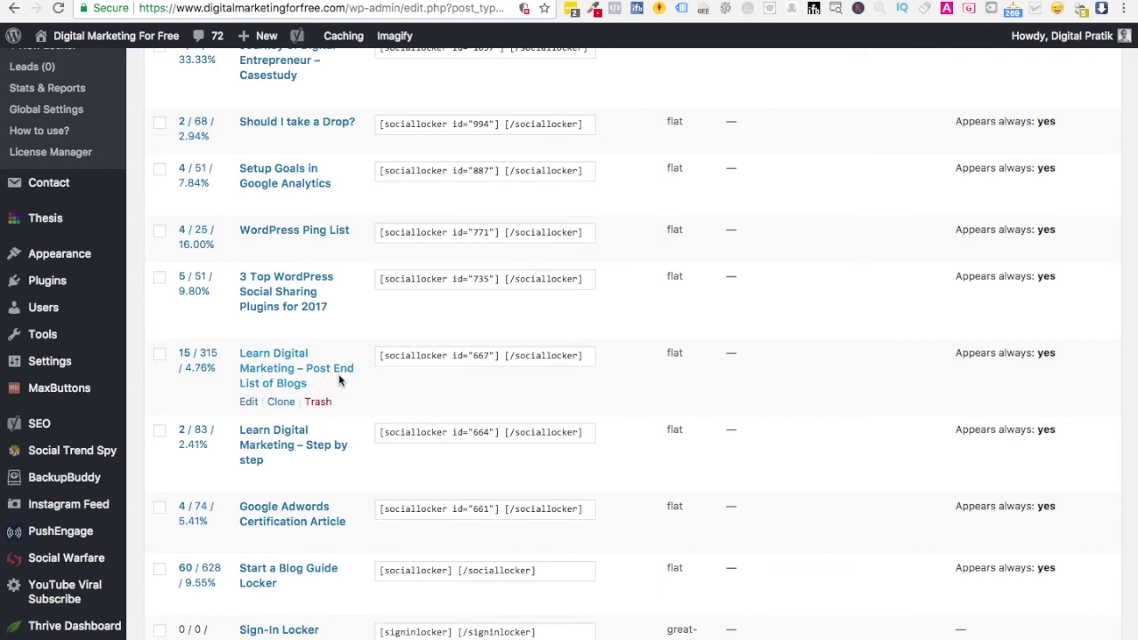
# Open the "Learn Digital Marketing – Post End List of Blogs" locker for editing and turn off its Google +1 button.
pyautogui.scroll(-1, 336, 388)
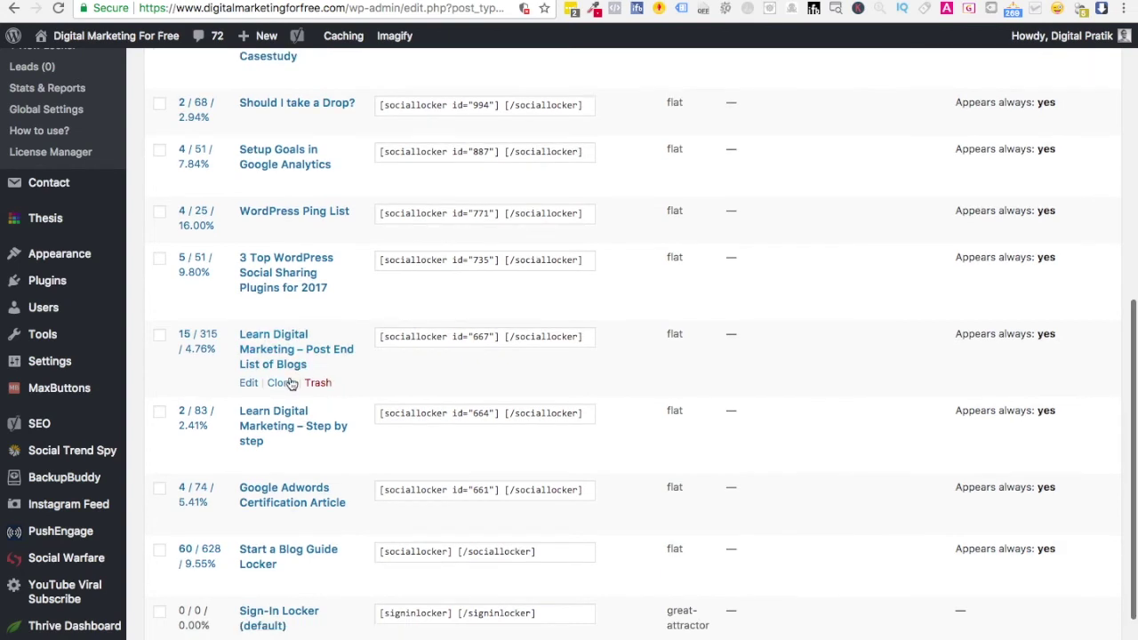
pyautogui.click(249, 383)
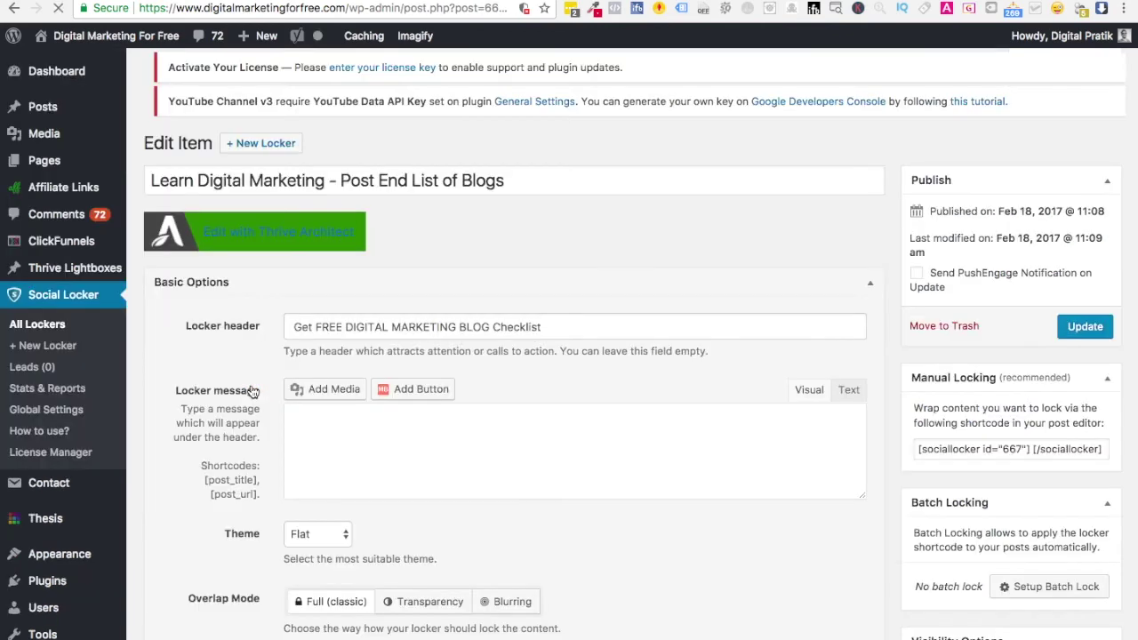
pyautogui.scroll(-1, 484, 514)
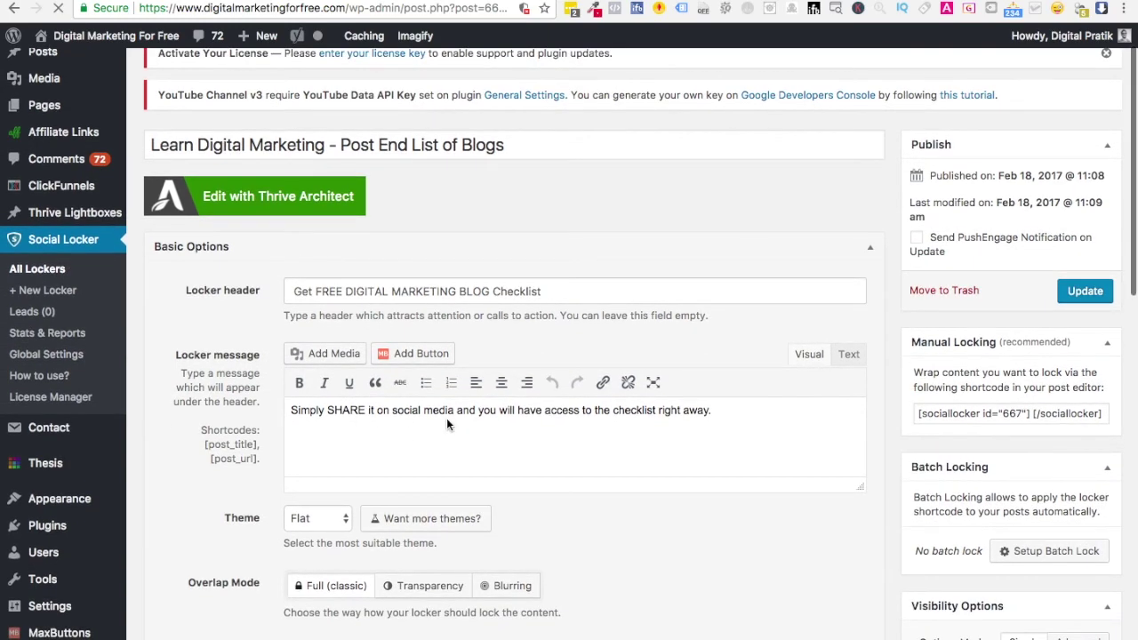
pyautogui.scroll(-10, 446, 418)
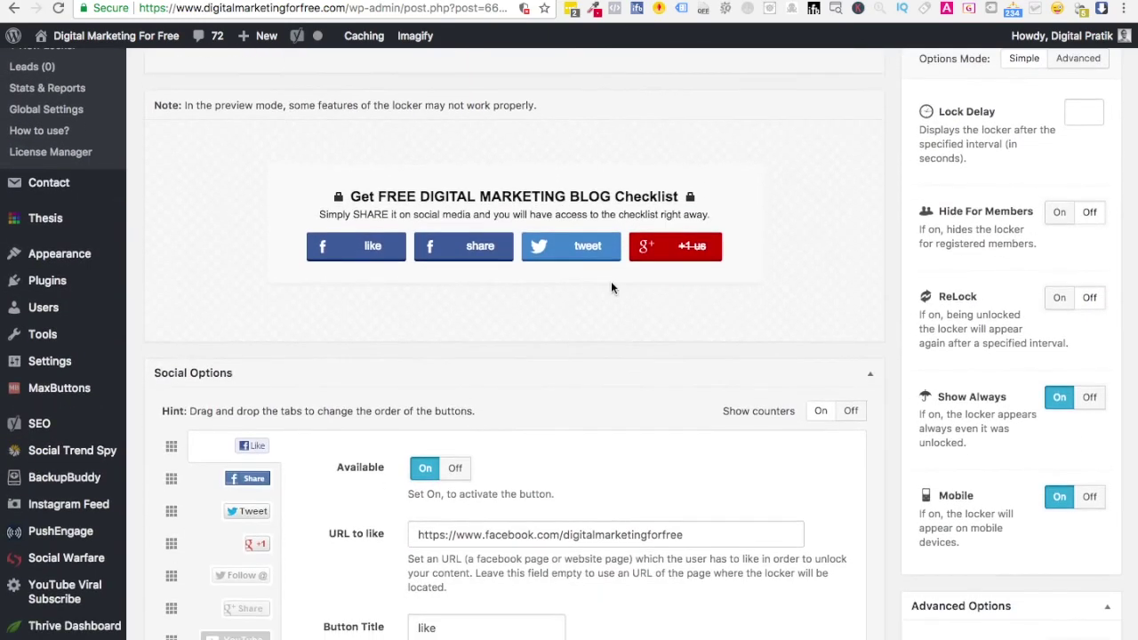
pyautogui.scroll(-3, 400, 356)
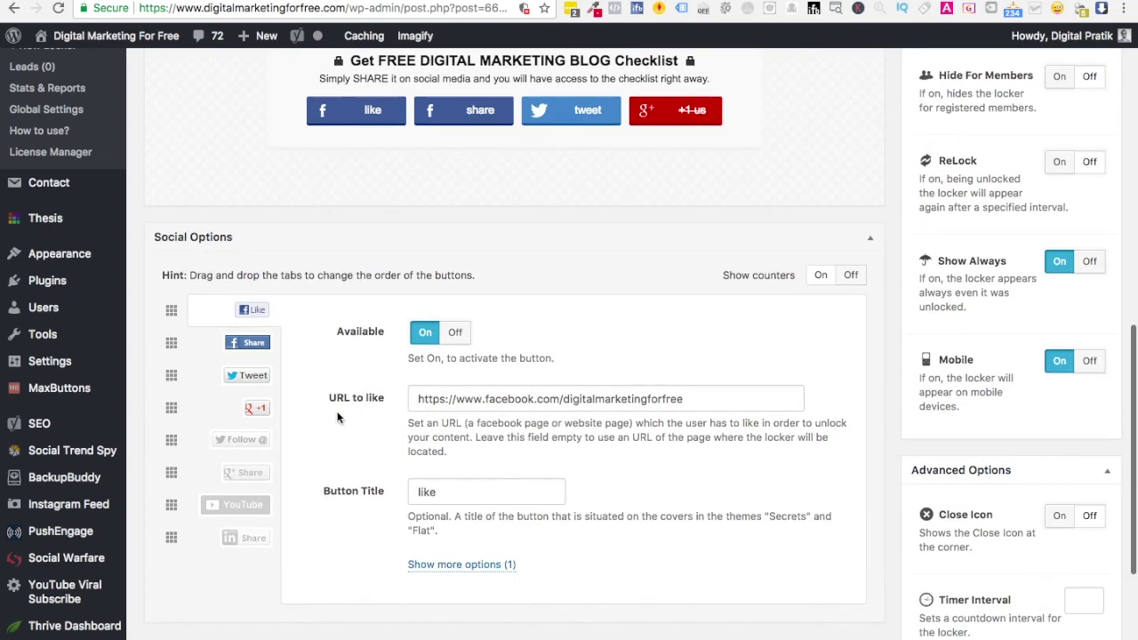
pyautogui.click(236, 415)
pyautogui.click(457, 396)
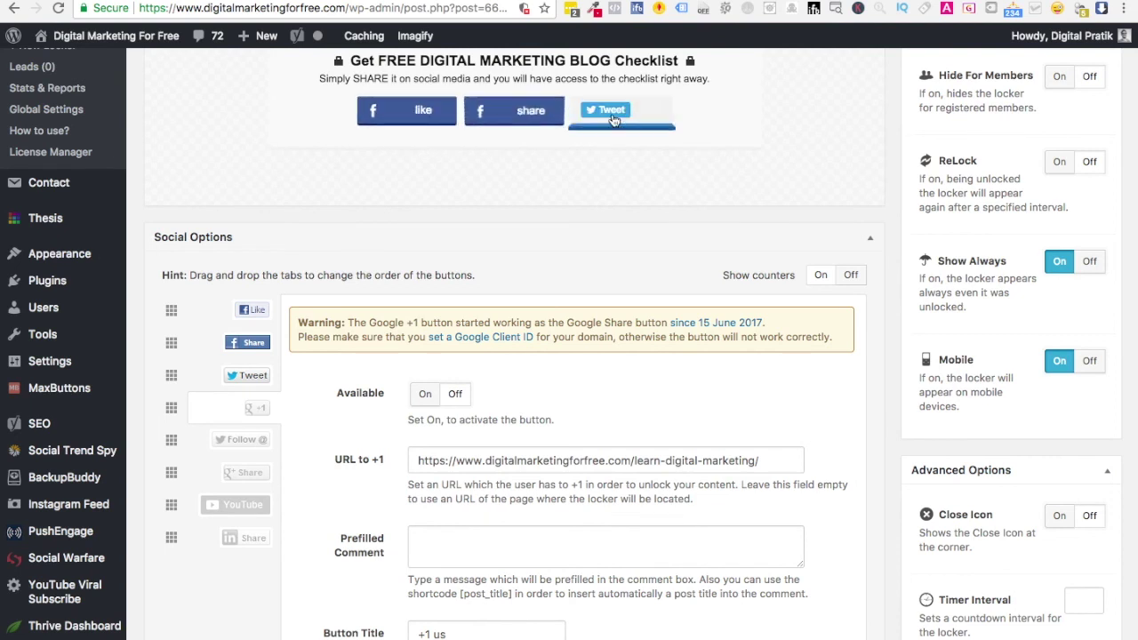
# Move the Tweet button ahead of Facebook Share in the Post End List of Blogs locker and update the locker.
pyautogui.moveTo(171, 374); pyautogui.dragTo(170, 342)
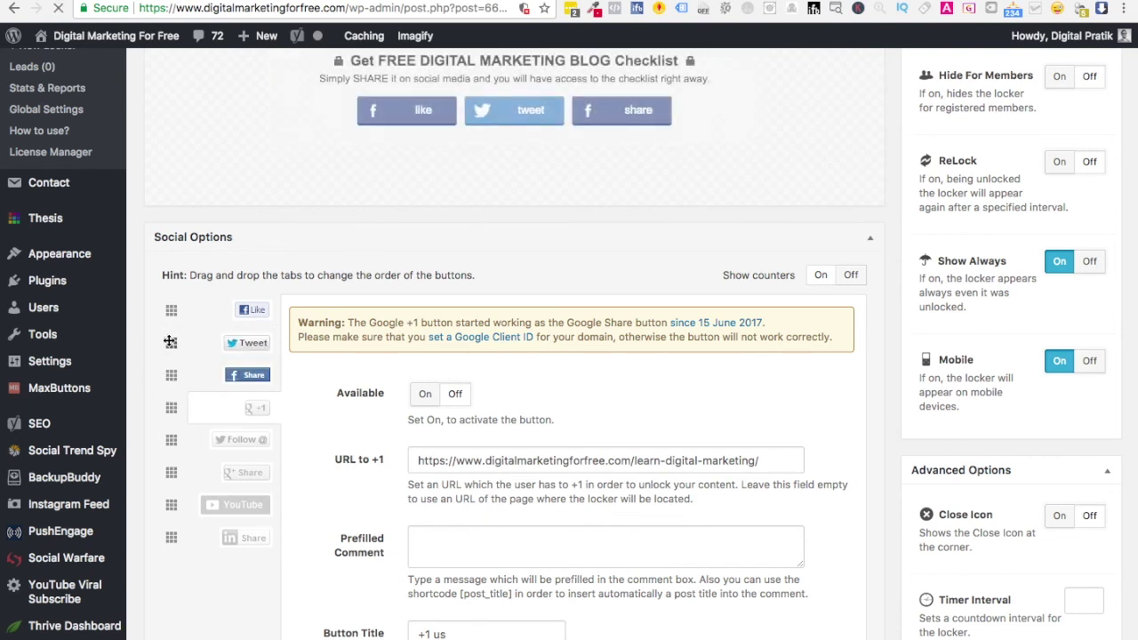
pyautogui.scroll(6, 648, 372)
pyautogui.scroll(3, 648, 380)
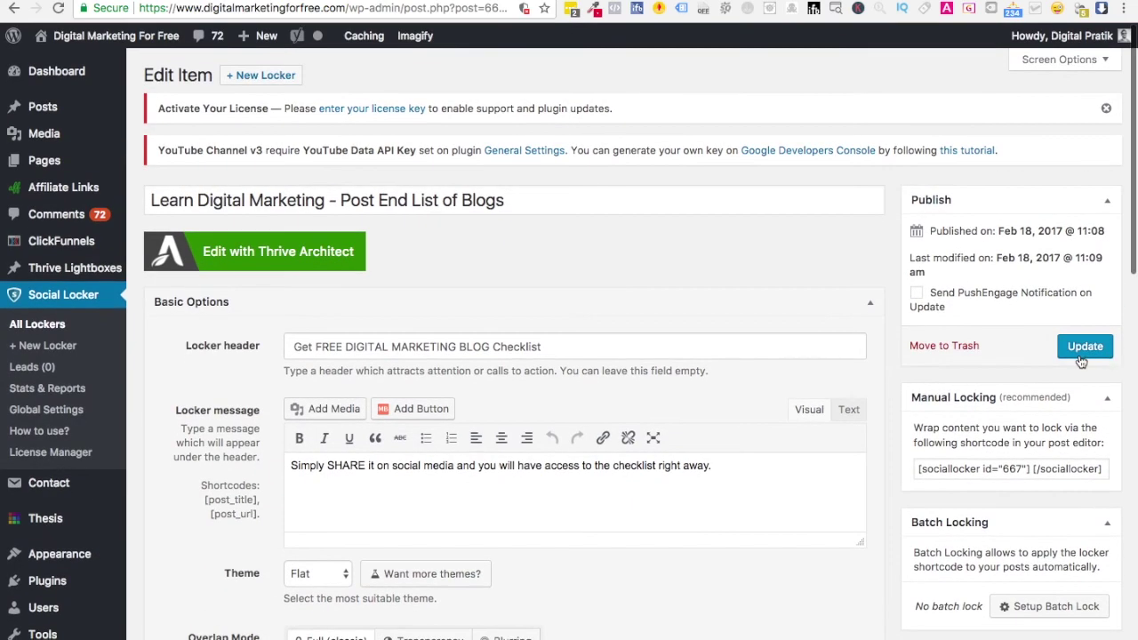
pyautogui.click(1081, 350)
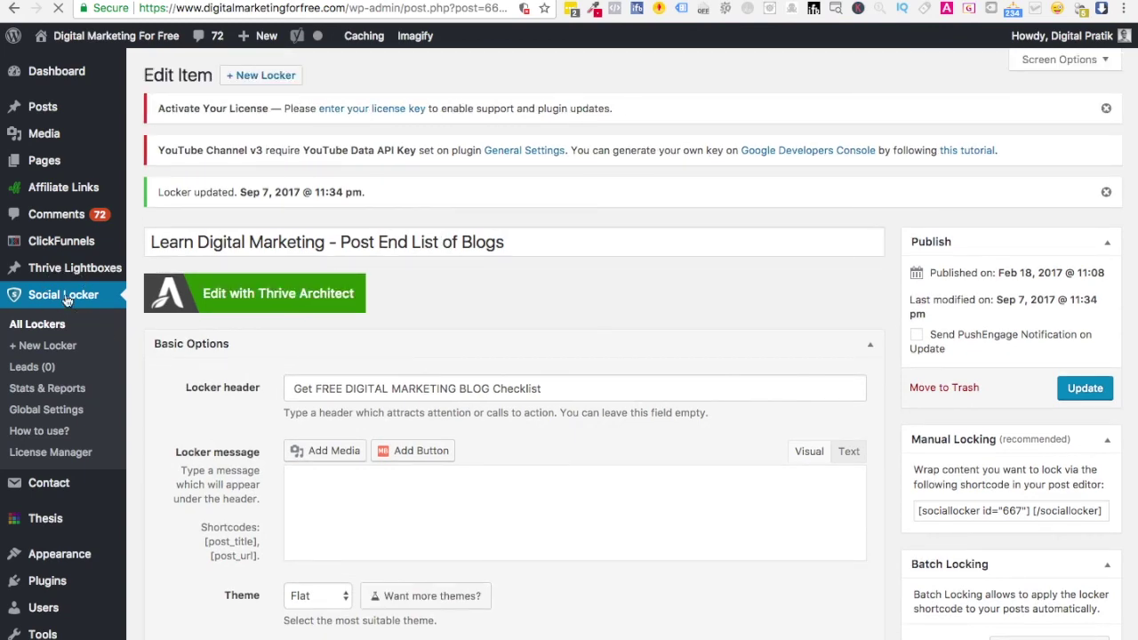
# Return to the list of all lockers and open the "Start a Blog Guide Locker" for editing.
pyautogui.click(65, 300)
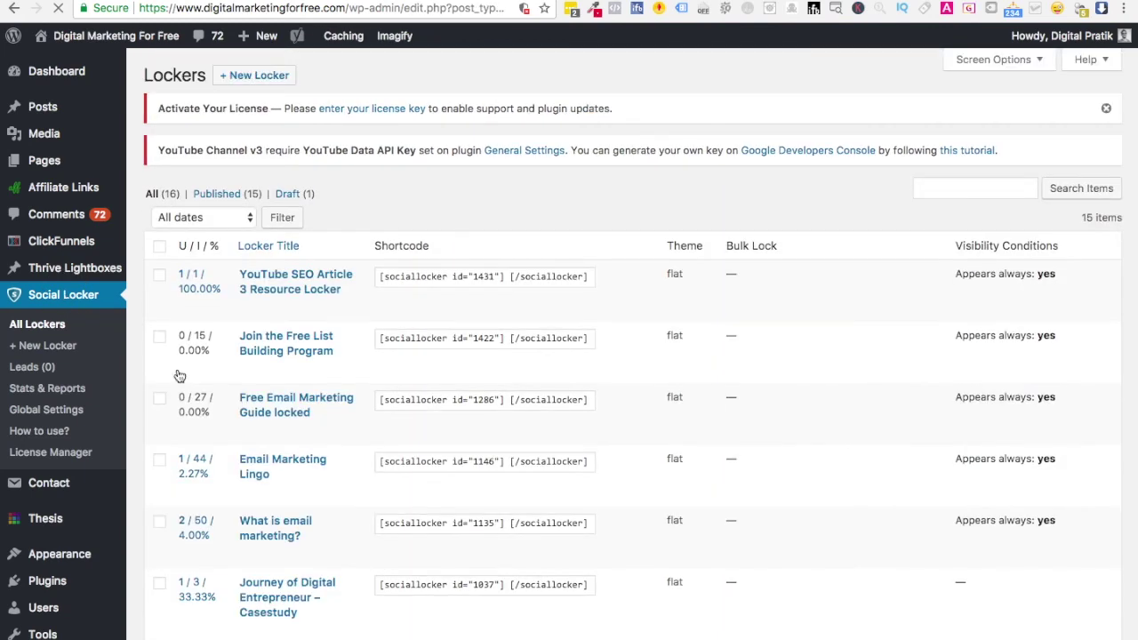
pyautogui.scroll(-1, 253, 454)
pyautogui.scroll(-5, 253, 453)
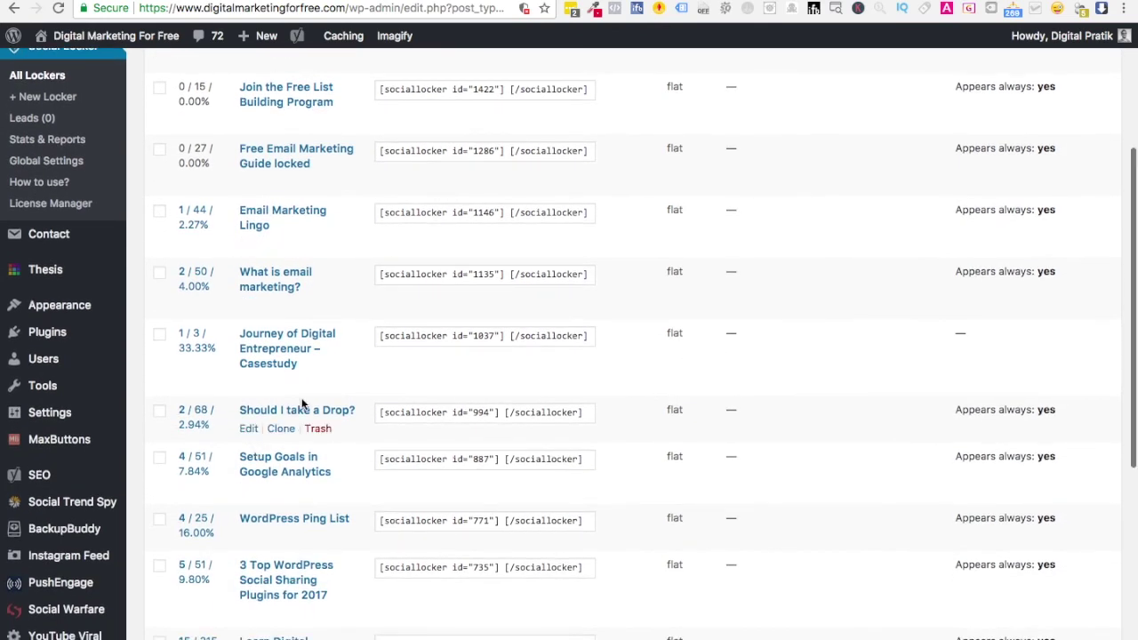
pyautogui.scroll(-8, 302, 405)
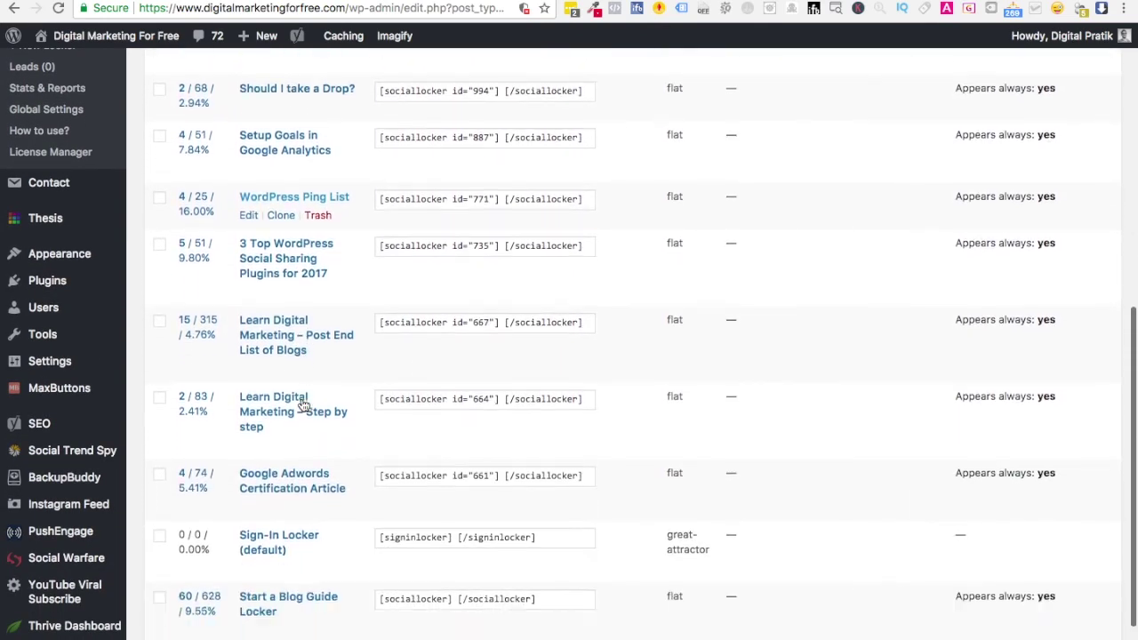
pyautogui.scroll(-3, 303, 404)
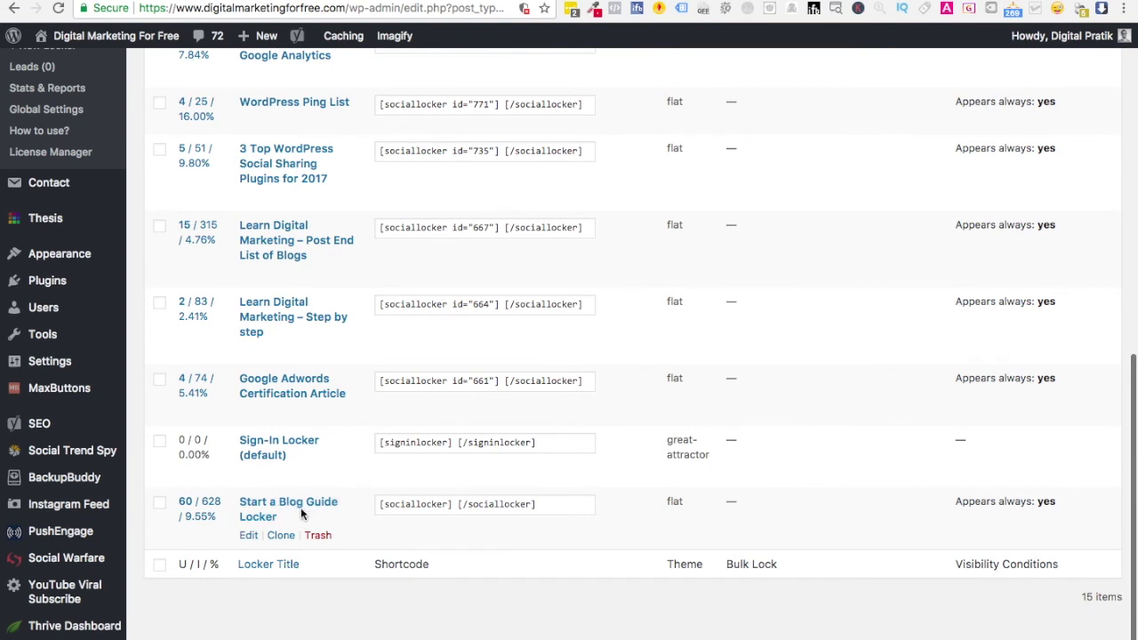
pyautogui.click(248, 536)
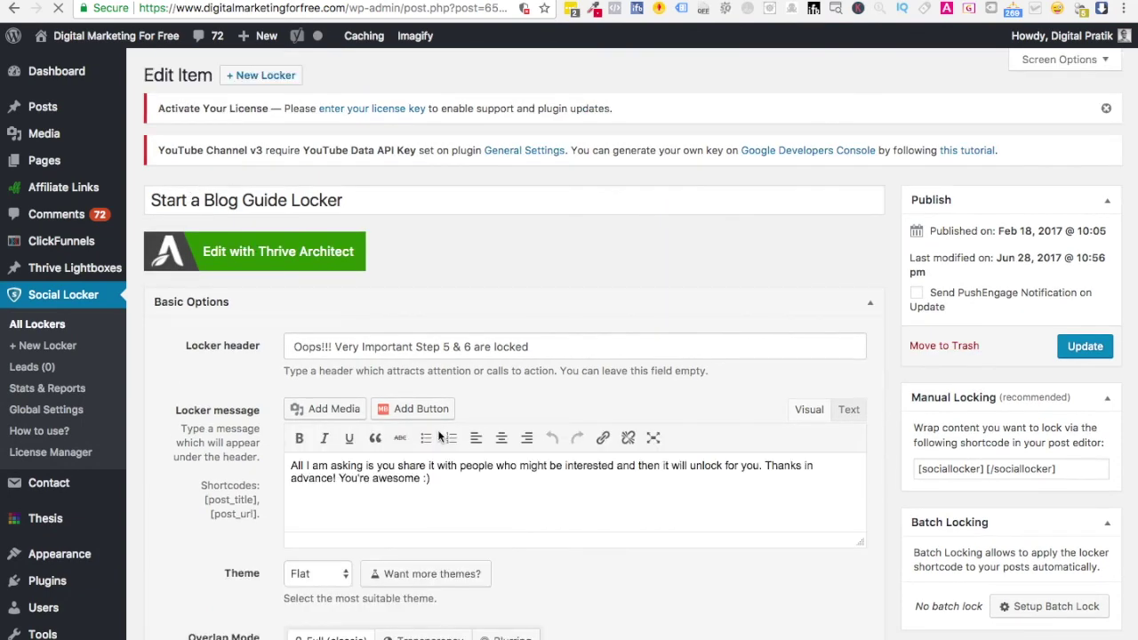
# Turn off the Google +1 button in the social options of the Start a Blog Guide Locker.
pyautogui.scroll(-3, 439, 436)
pyautogui.scroll(-10, 438, 436)
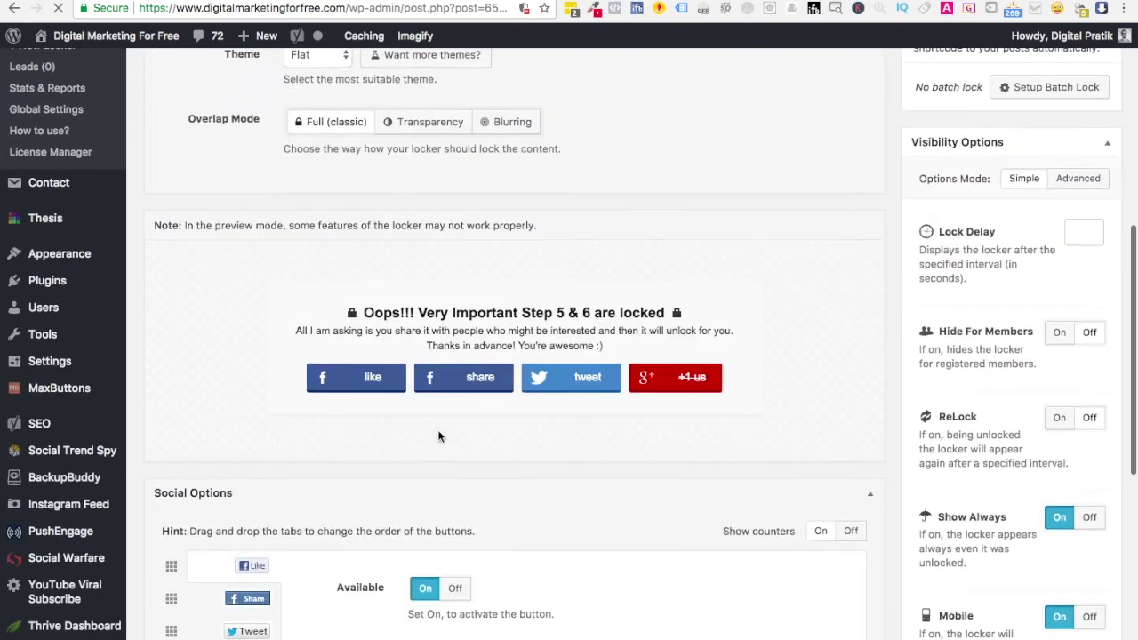
pyautogui.click(222, 475)
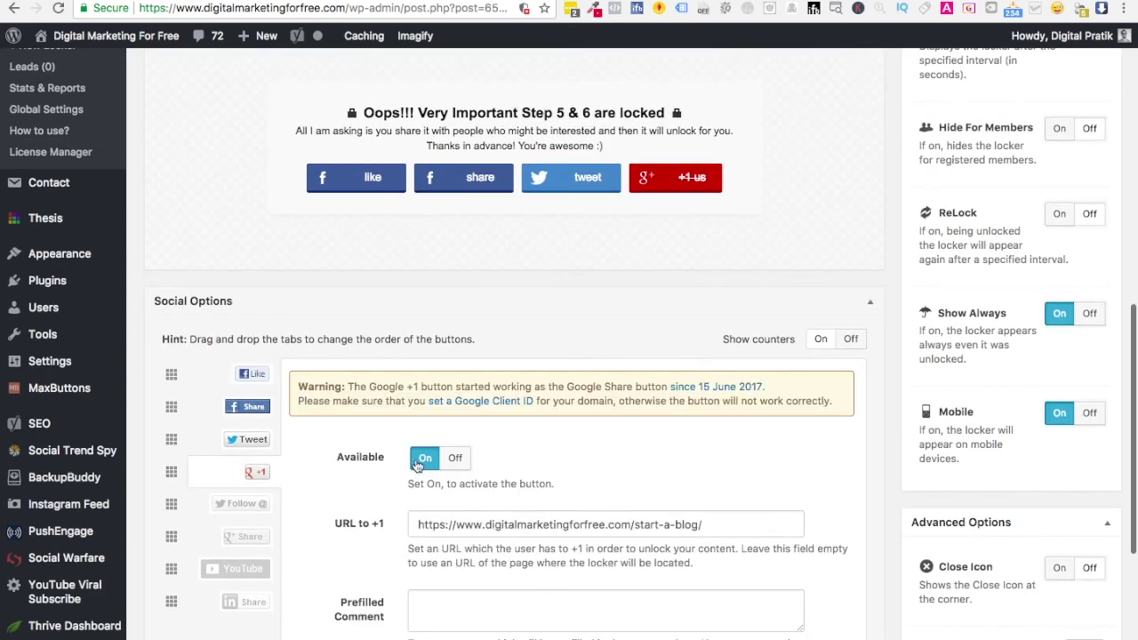
pyautogui.click(454, 459)
# Place the Tweet button before Facebook Share in the Start a Blog Guide Locker and update the locker.
pyautogui.moveTo(172, 439); pyautogui.dragTo(172, 400)
pyautogui.scroll(10, 793, 382)
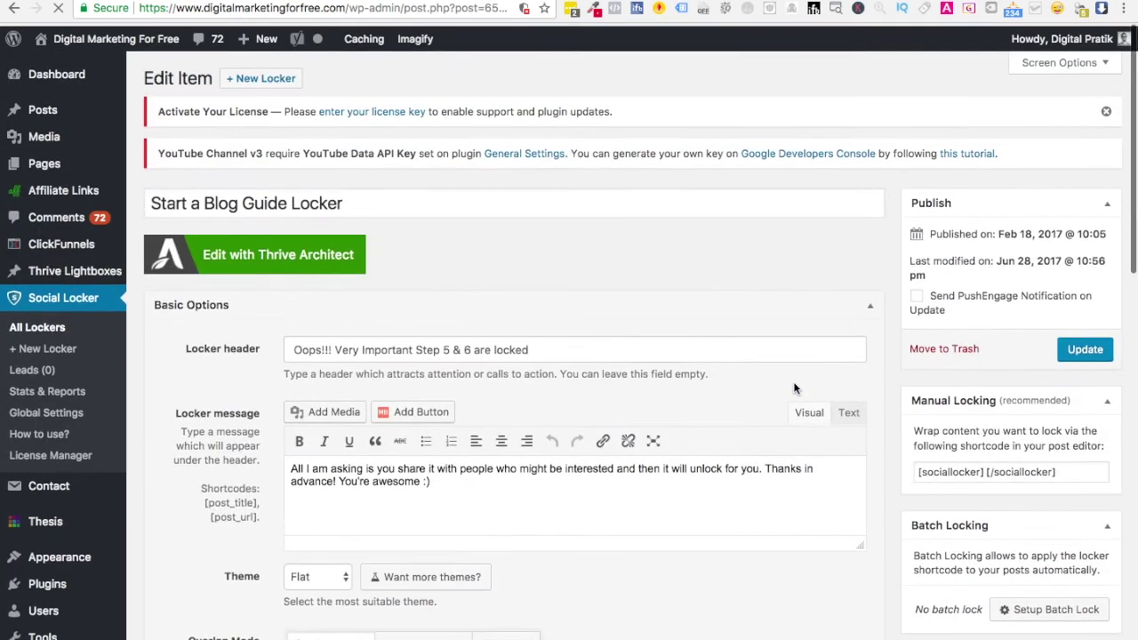
pyautogui.click(1086, 356)
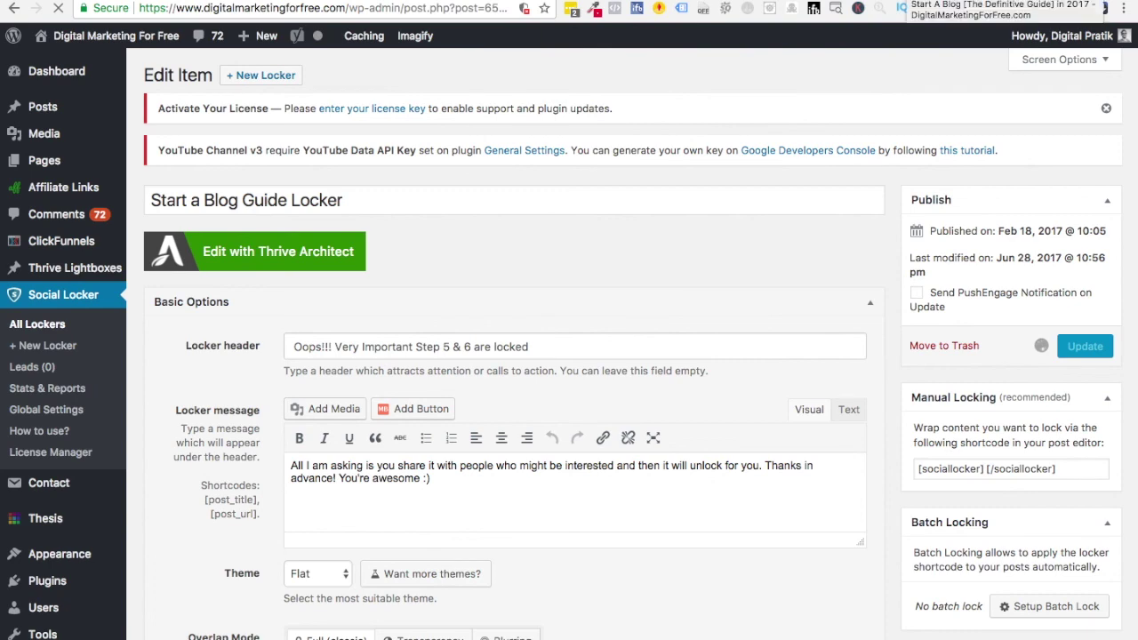
# Switch to the live Start a Blog page and check the Google +1 and Tweet buttons in the Step 5 & 6 locker.
pyautogui.hotkey('ctrl', 'Tab')
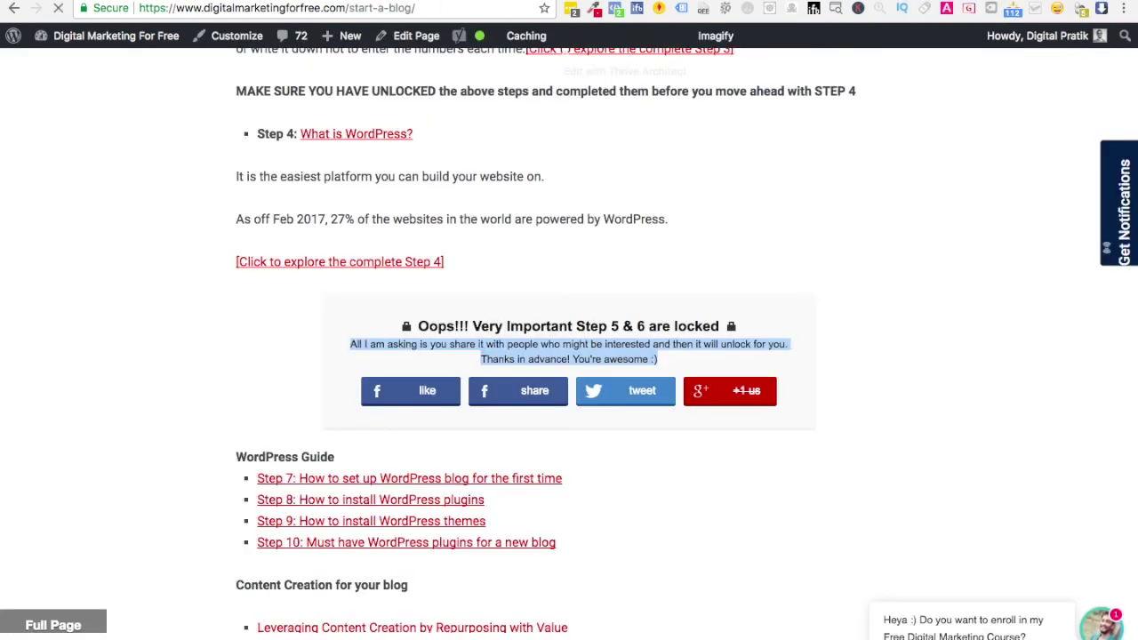
pyautogui.click(731, 393)
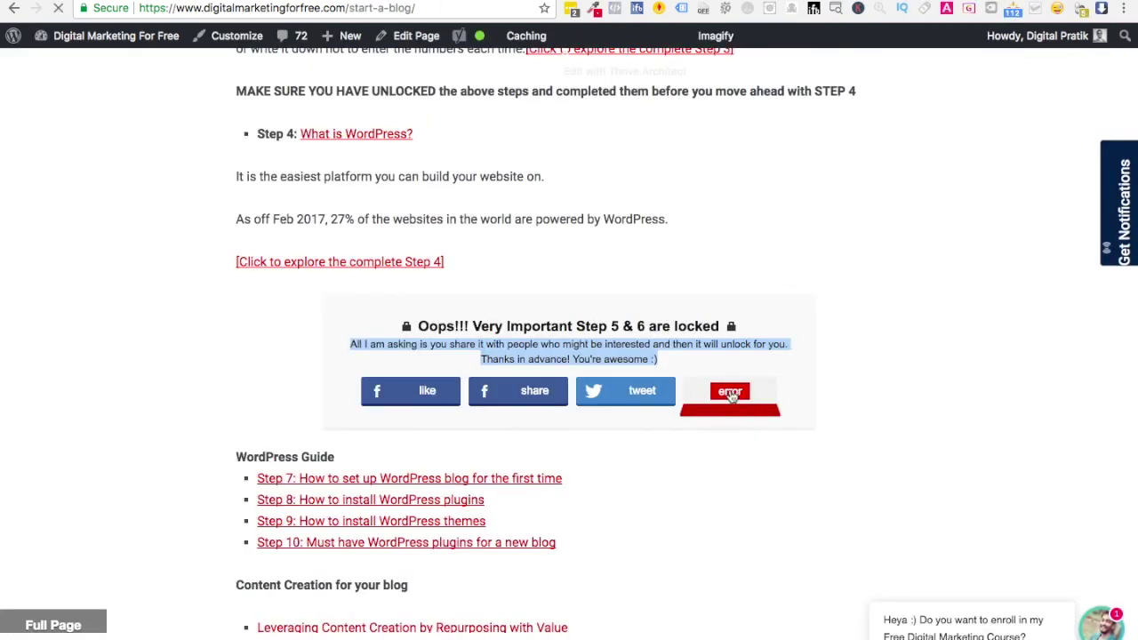
pyautogui.click(660, 399)
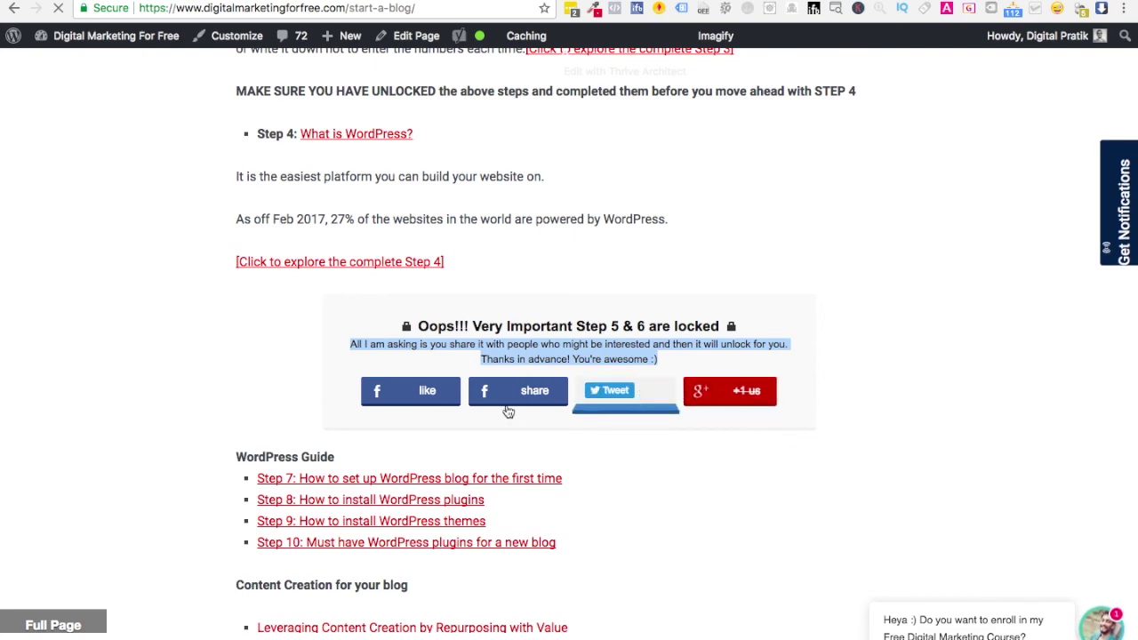